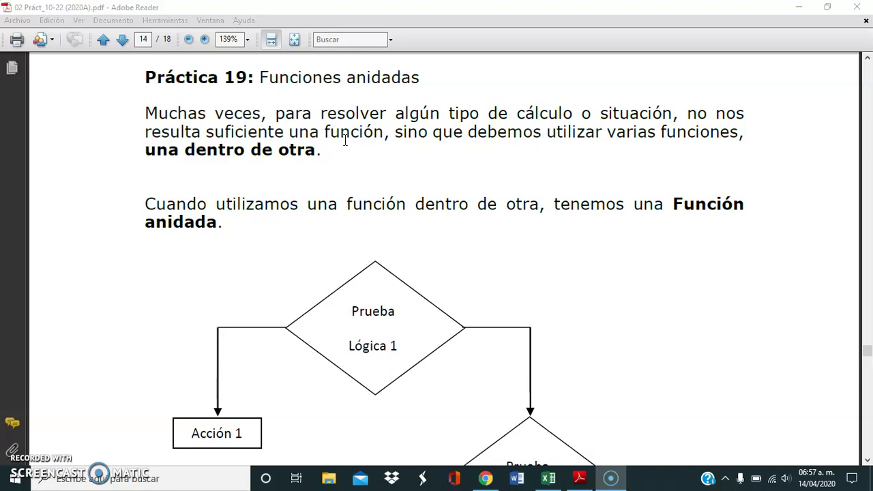
Highlight the Práctica 19 heading text in the PDF, then deselect it
drag(148, 77, 380, 74)
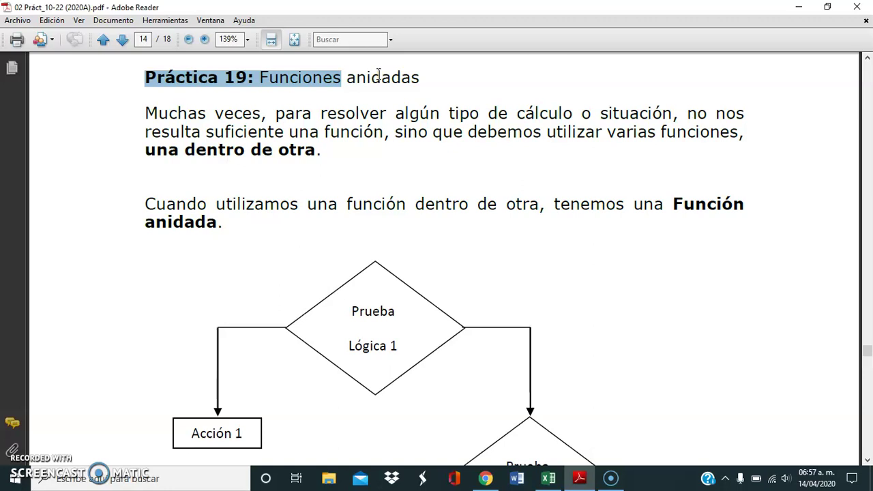
click(245, 100)
click(318, 166)
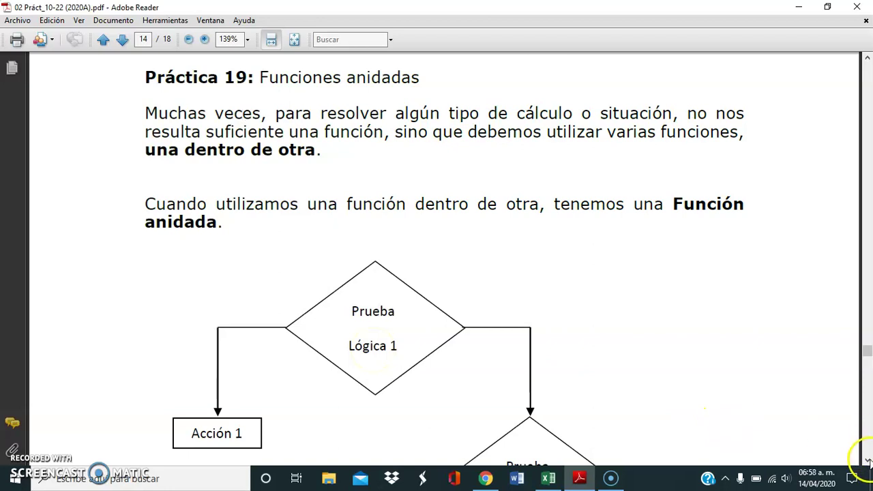
Scroll down through the nested SI flowchart to its explanation on page 14
click(867, 462)
scroll(867, 461, down, 4)
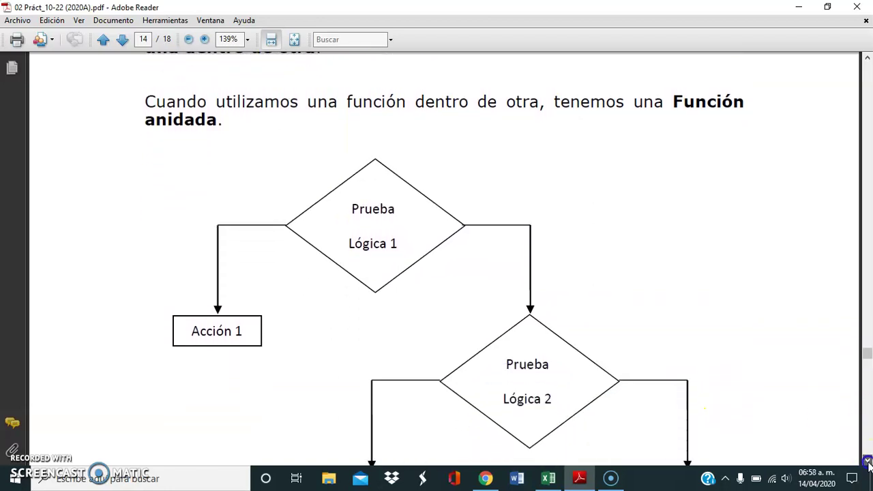
scroll(867, 461, down, 1)
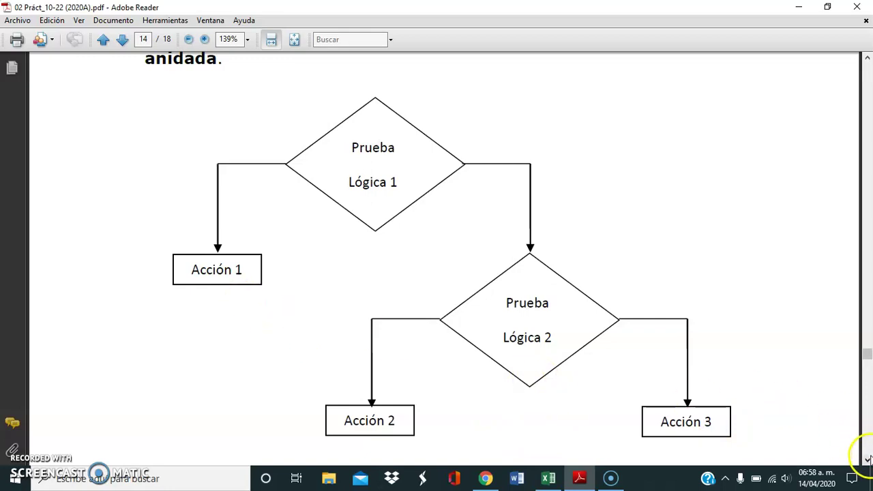
click(867, 459)
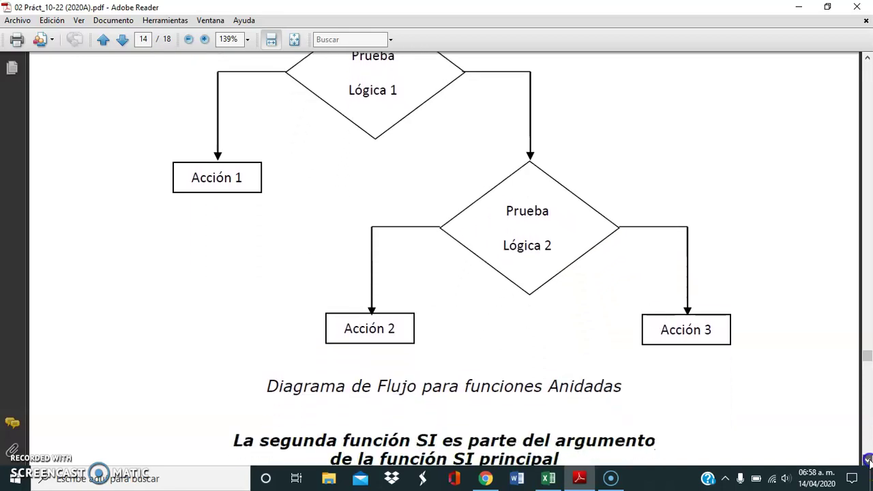
scroll(867, 458, down, 5)
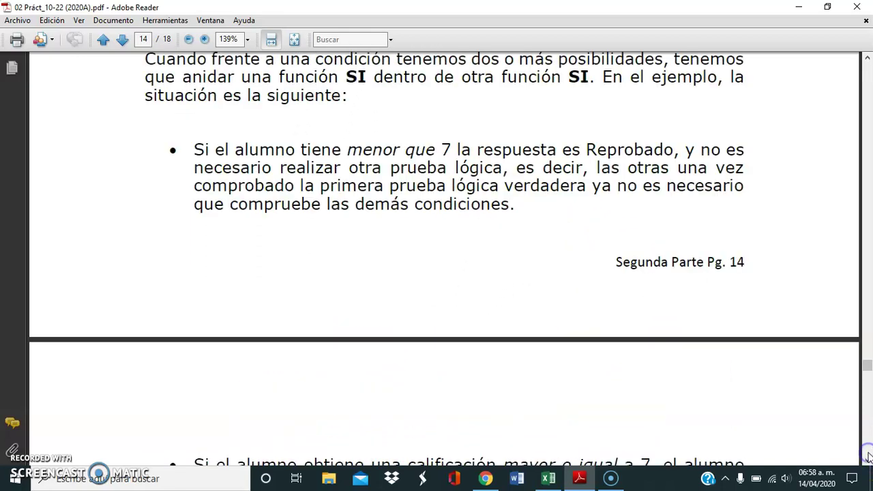
scroll(868, 457, down, 5)
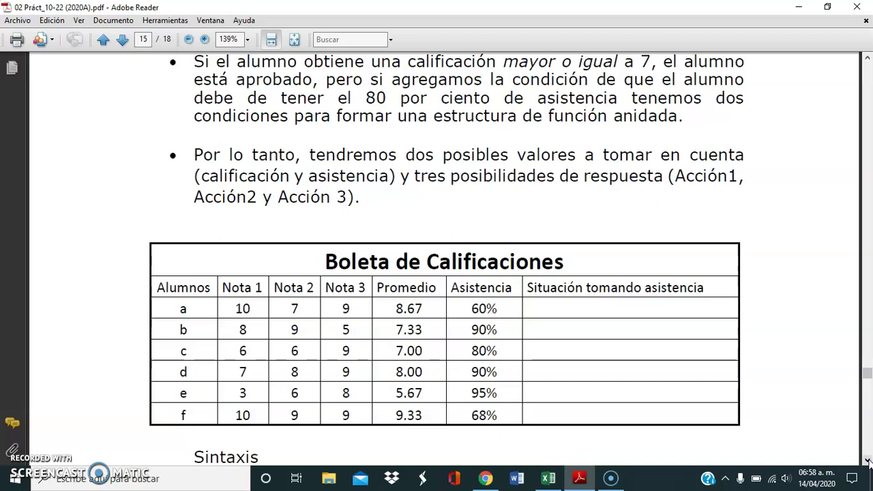
click(867, 459)
click(868, 460)
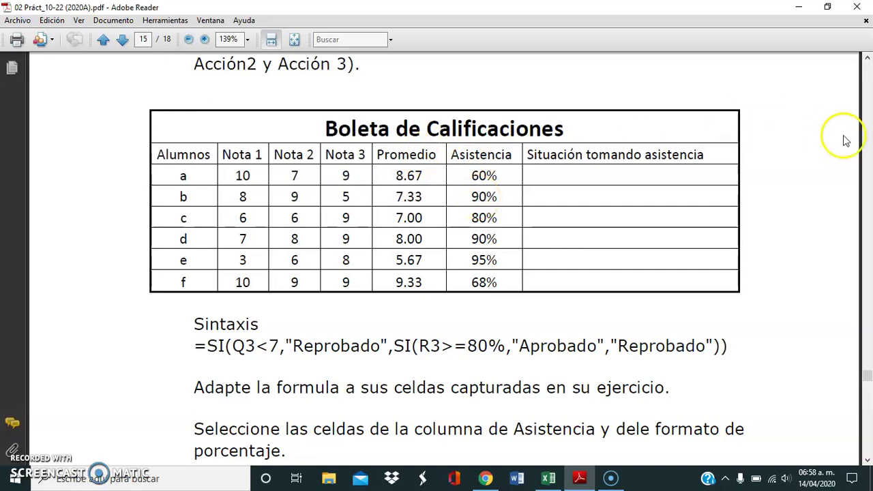
click(864, 145)
click(864, 145)
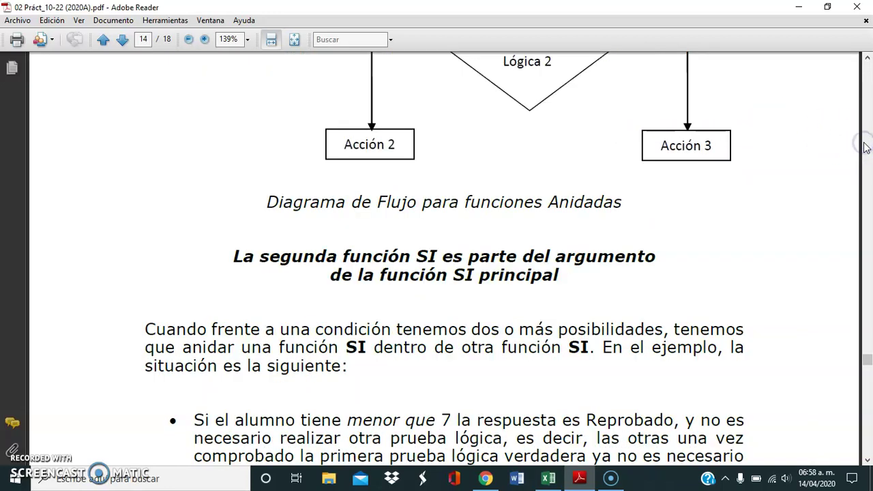
click(864, 145)
drag(865, 352, 868, 354)
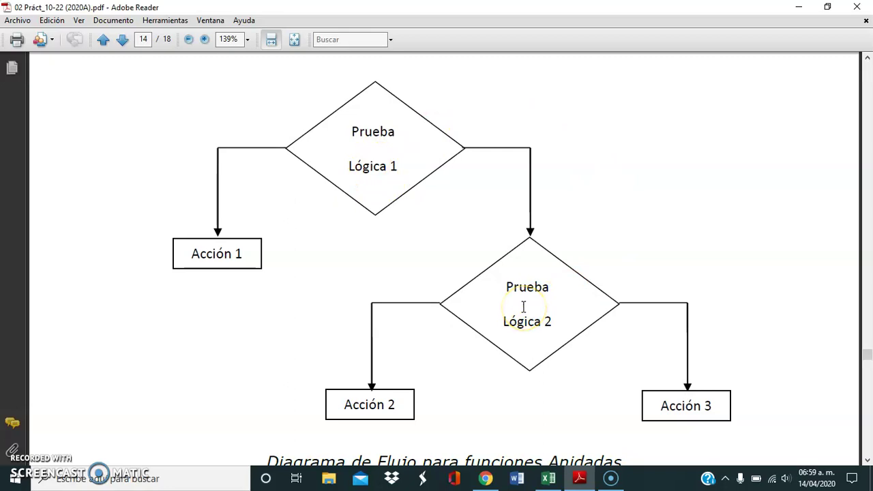
click(866, 418)
click(866, 418)
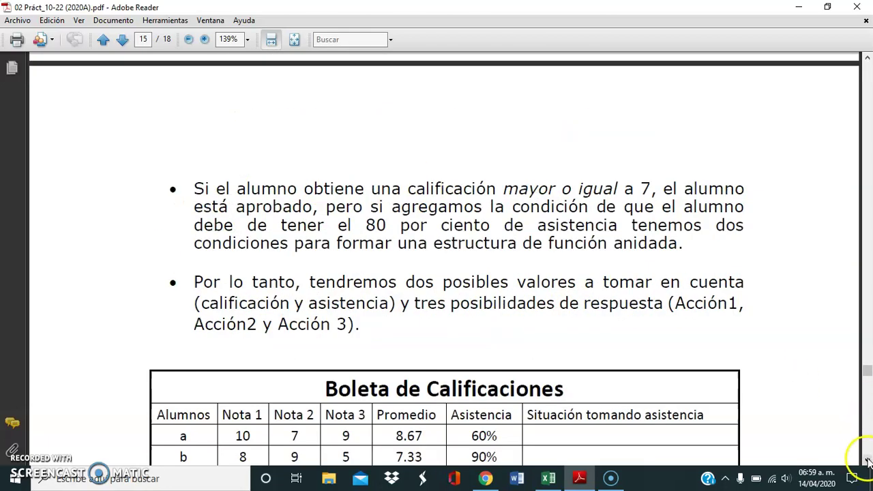
click(868, 461)
scroll(867, 461, down, 5)
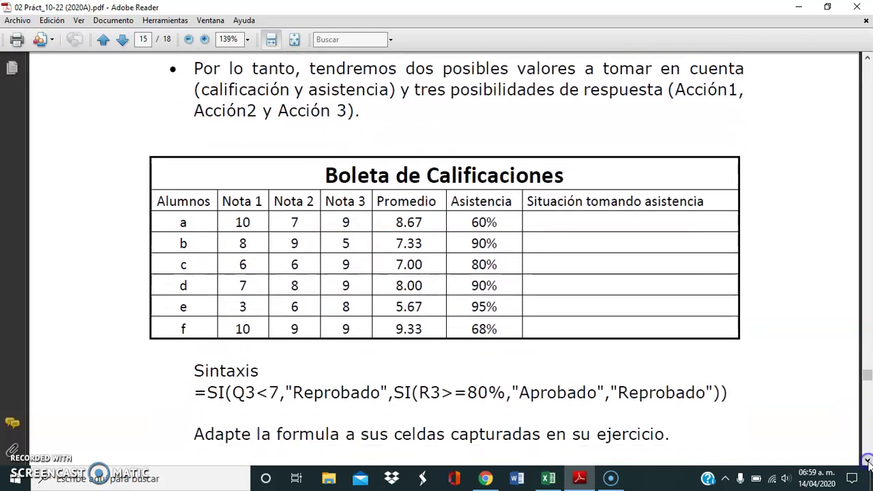
drag(194, 362, 682, 365)
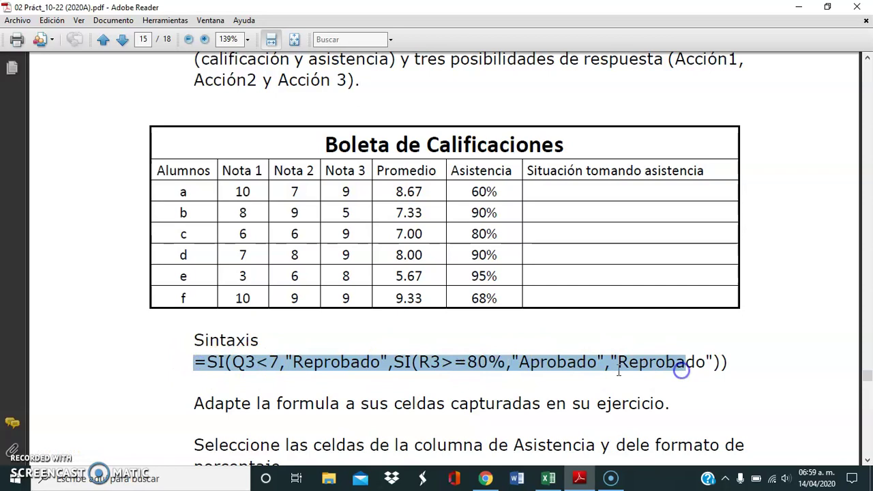
click(550, 363)
drag(508, 362, 500, 364)
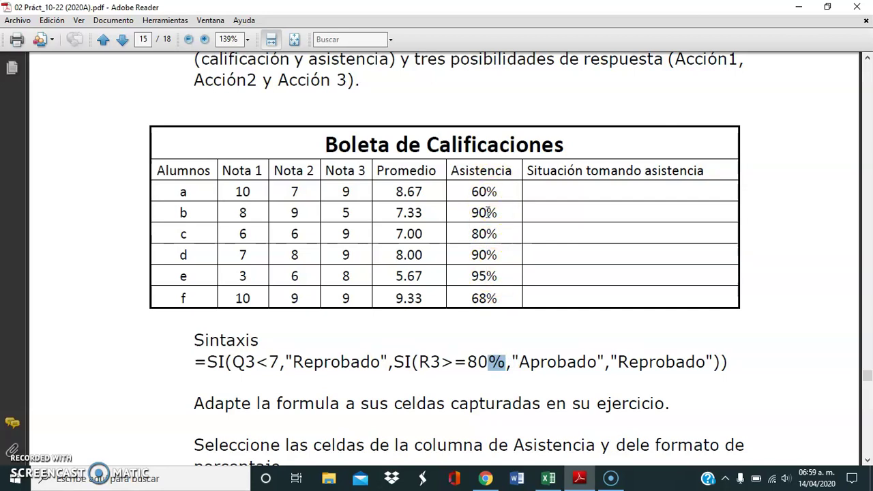
click(483, 255)
drag(284, 362, 387, 364)
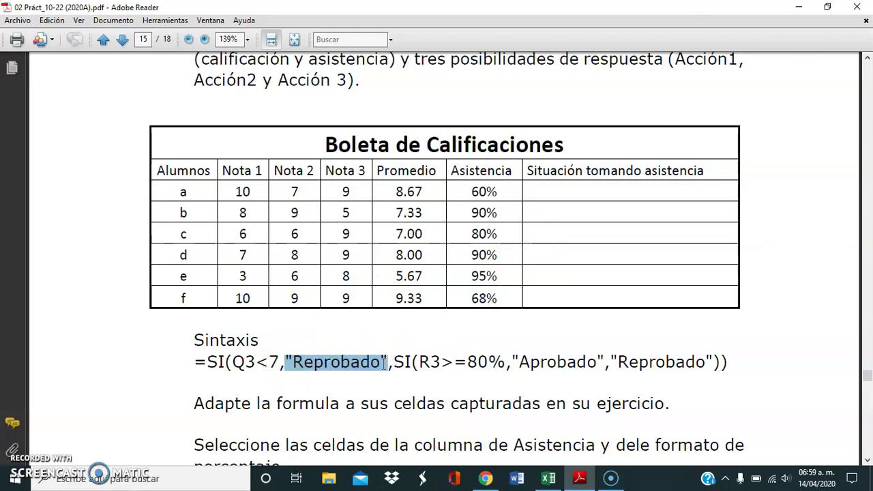
click(366, 364)
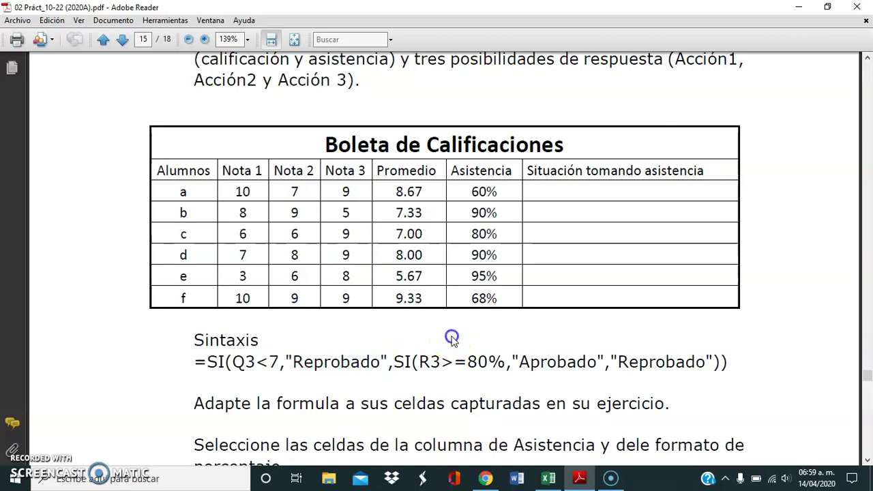
Back in Excel, add a new sheet named Práctica 19 and select the Promedio cells E3:E8
key(alt+Tab)
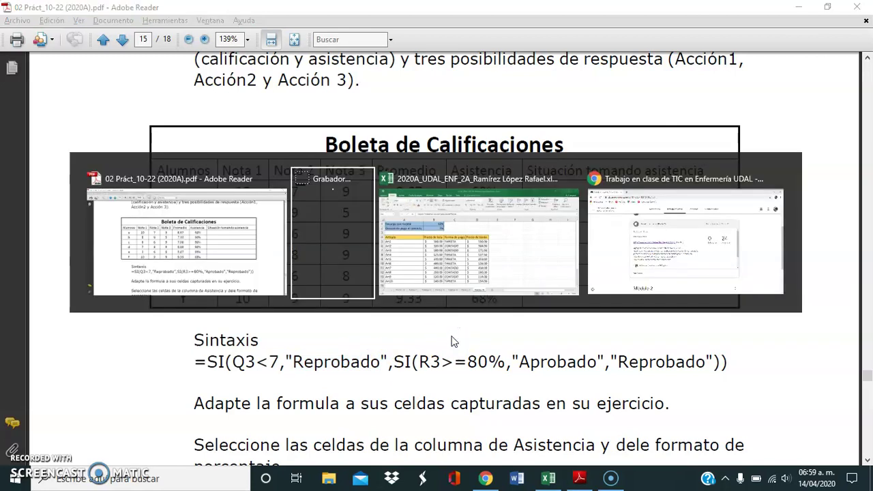
key(Tab)
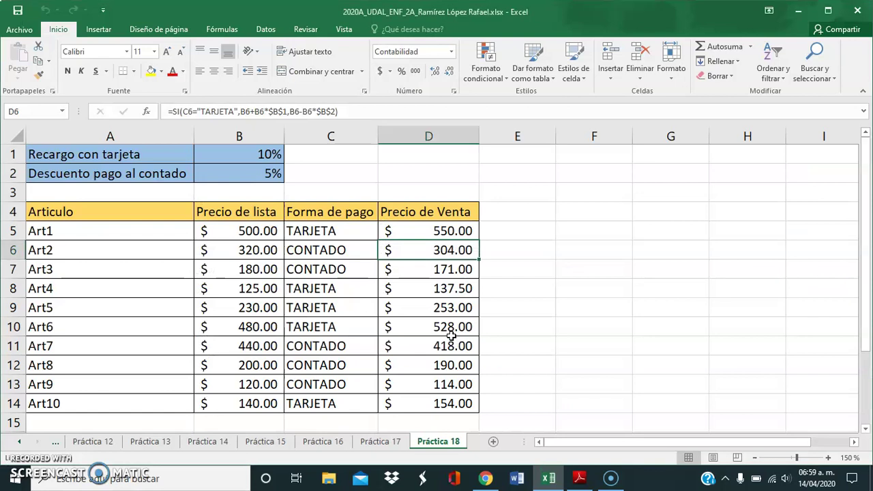
click(493, 441)
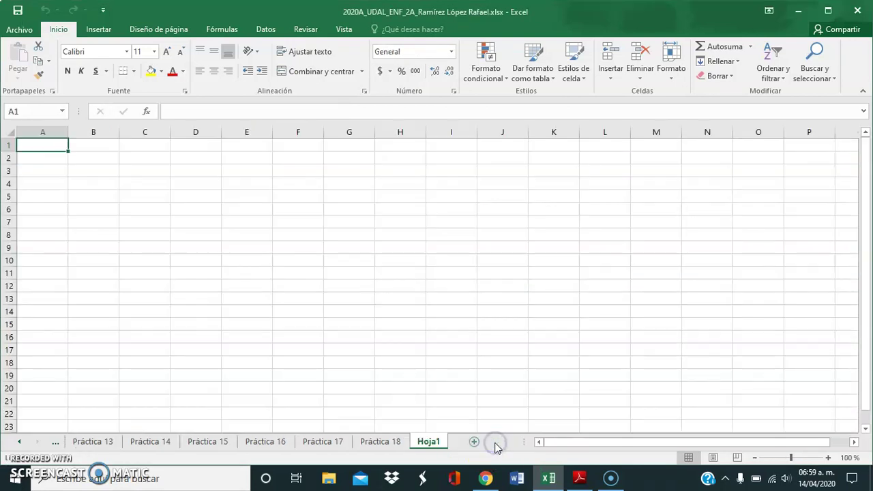
double_click(438, 442)
text(Práctica 19)
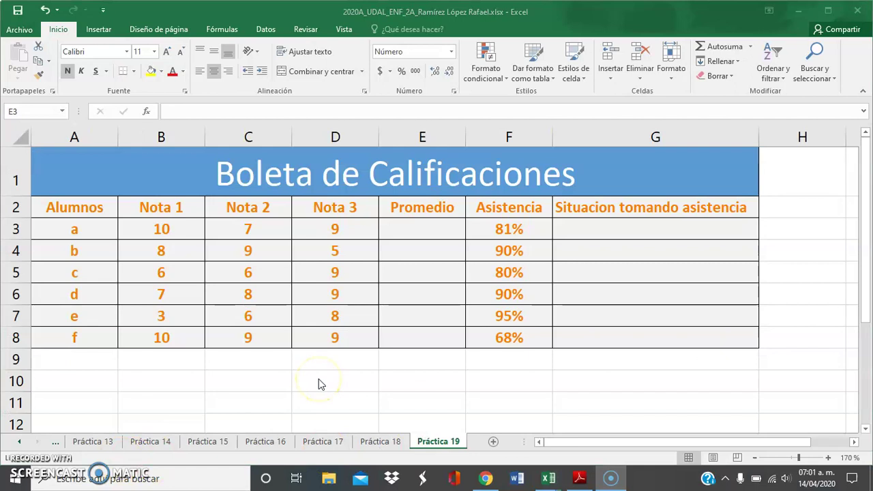
drag(418, 232, 421, 338)
Enter =PROMEDIO(B3:D3) in E3 and fill it down to E8 for all six students
click(401, 230)
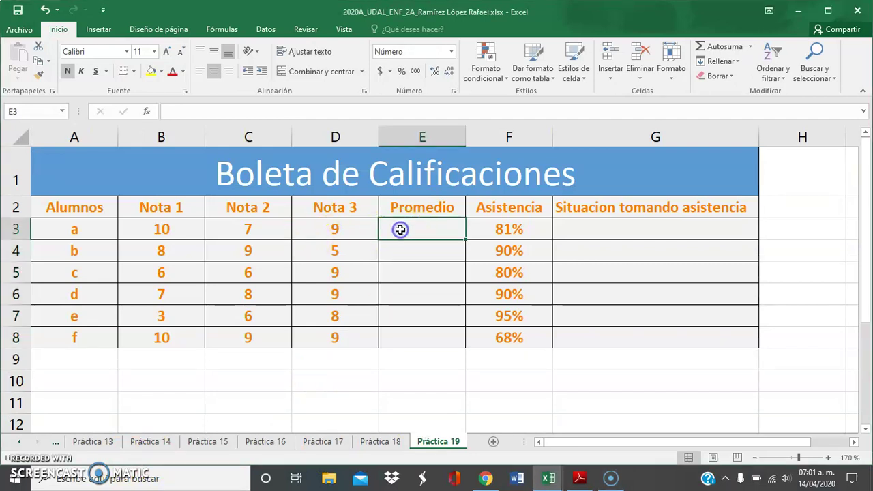
text(=)
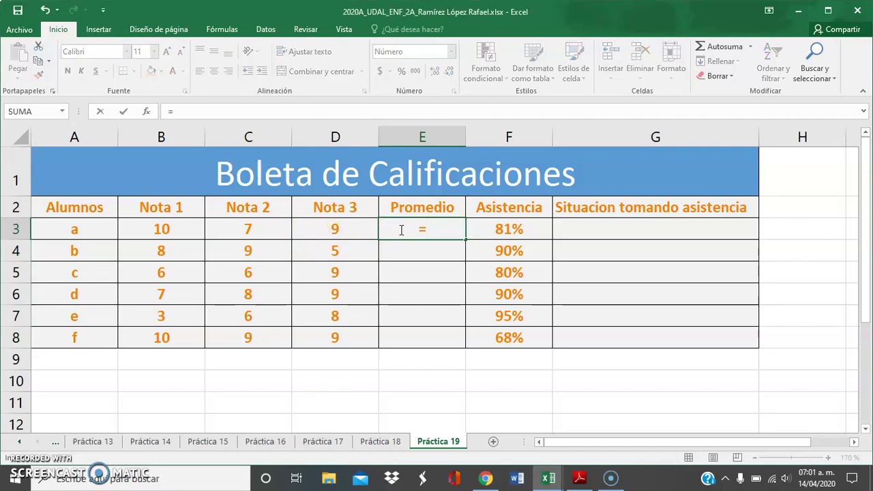
text(pro)
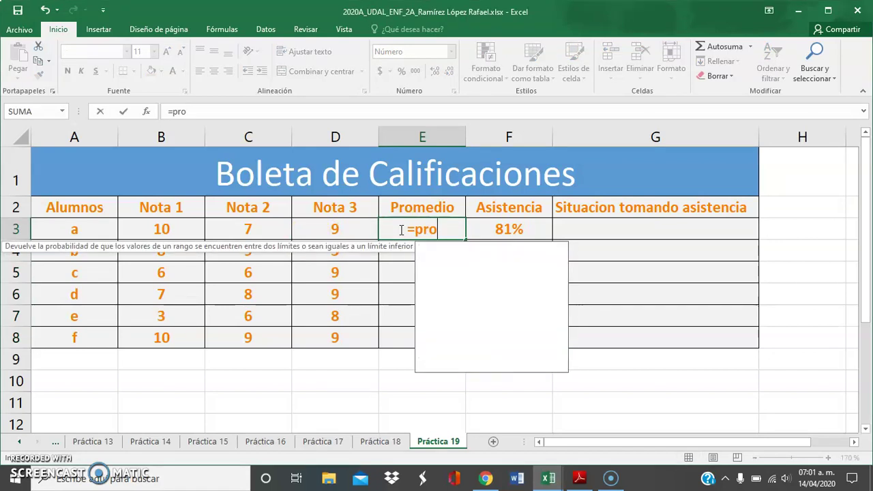
text(medio()
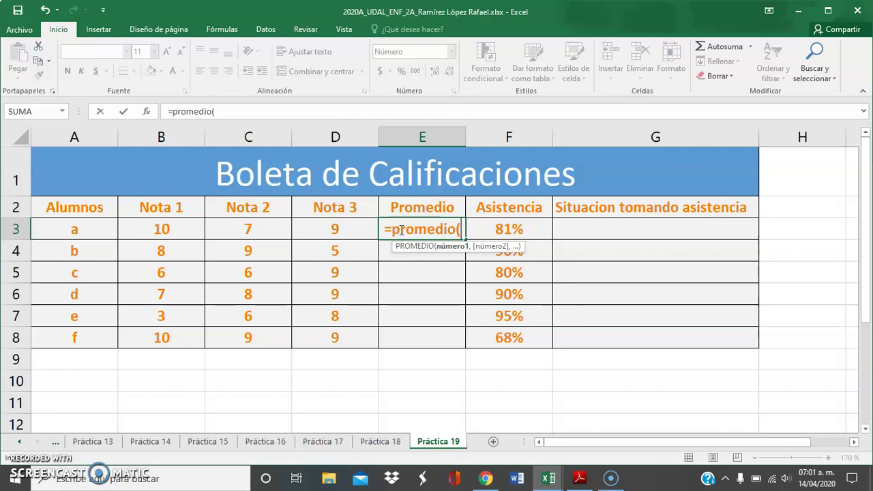
drag(173, 221, 296, 227)
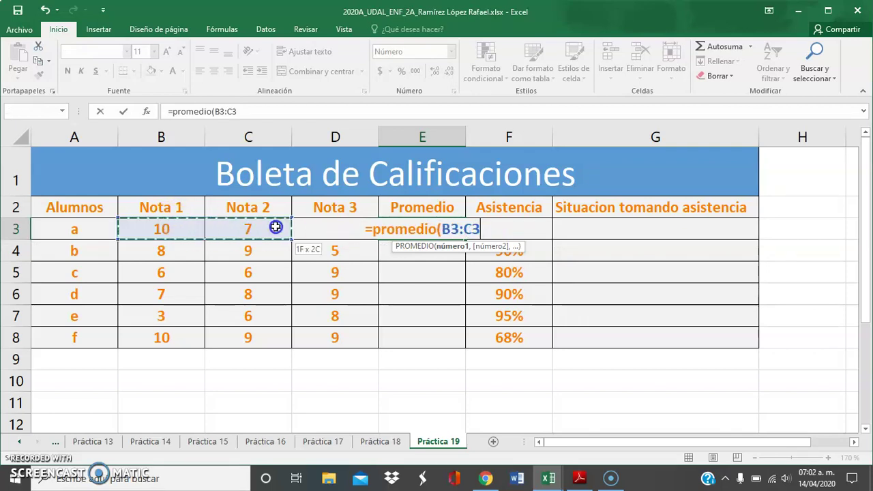
key(Return)
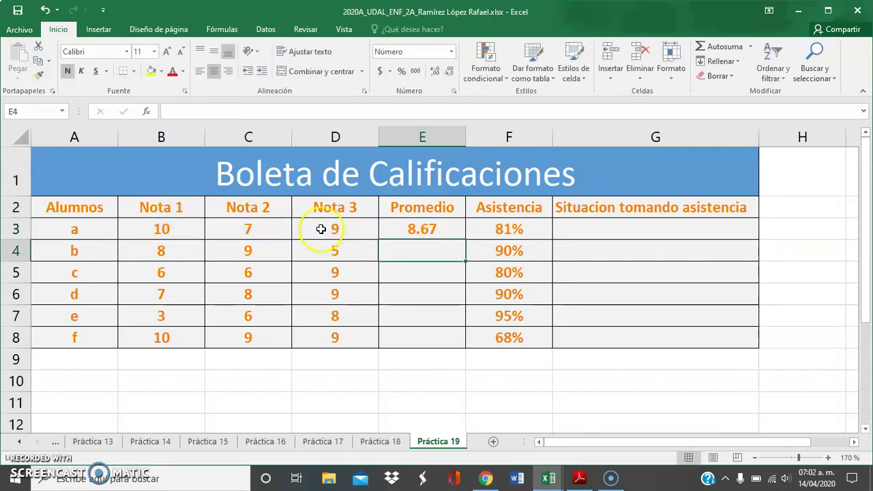
click(401, 230)
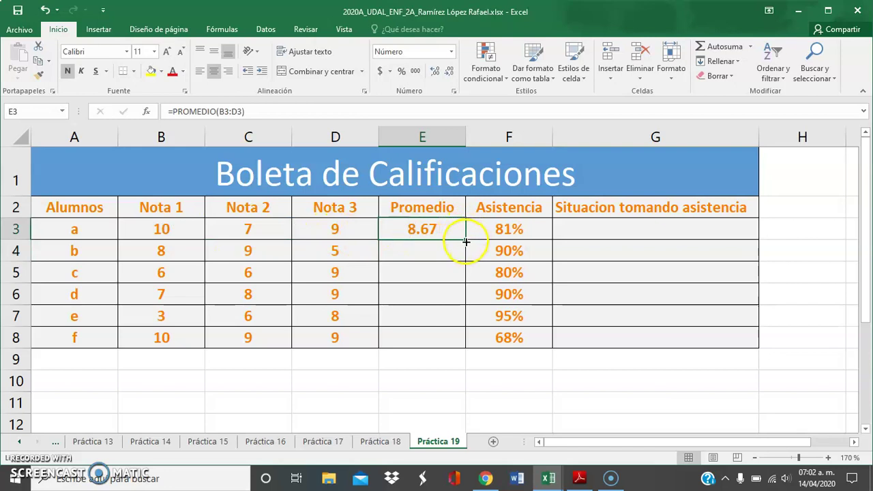
drag(466, 241, 462, 345)
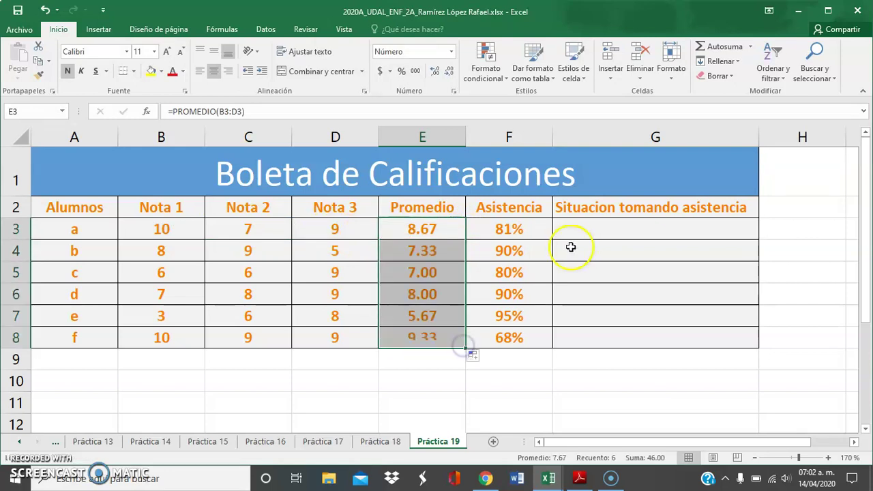
click(600, 234)
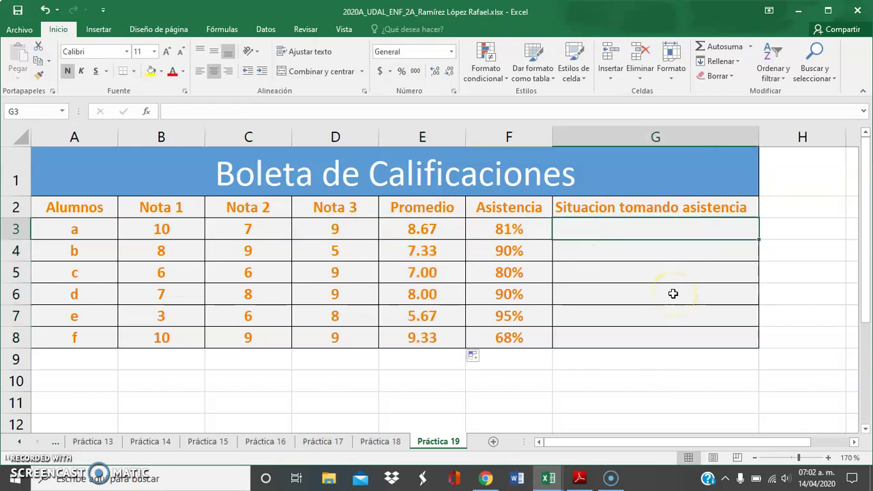
Type =si(E3<7,"Reprobado",si(F3>80%,"Si pasa","No pasa")) into G3, using E3 and F3 as references
text(=si)
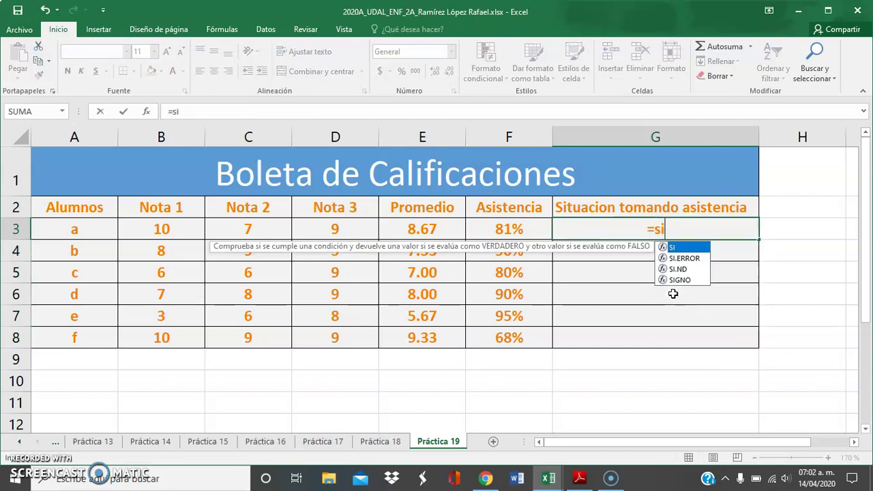
text(()
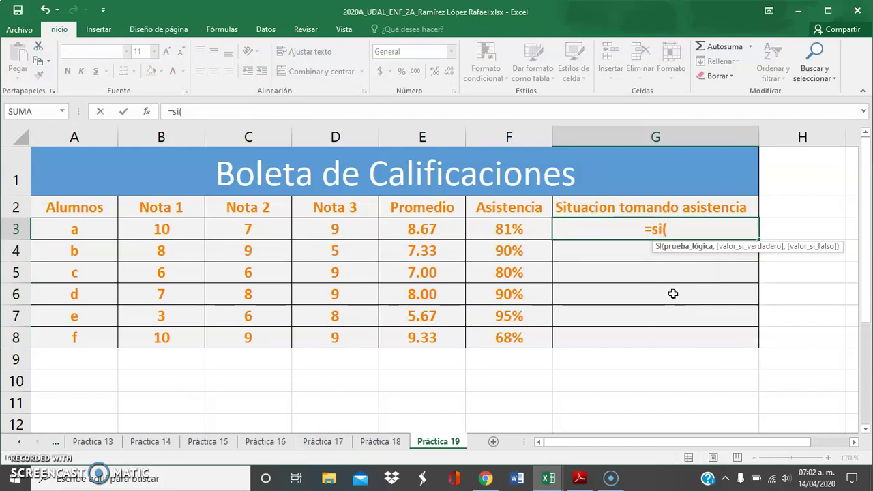
click(422, 230)
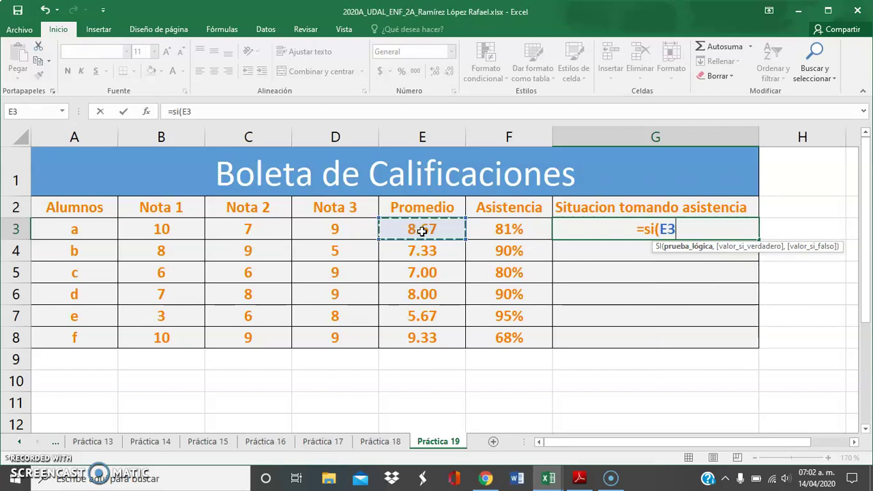
key(alt+Tab)
key(alt+Tab)
key(alt+Tab)
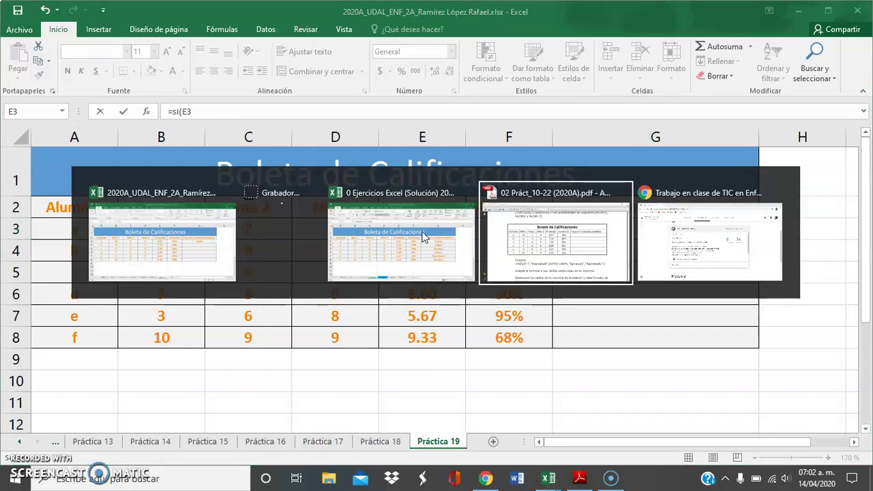
key(alt+Tab)
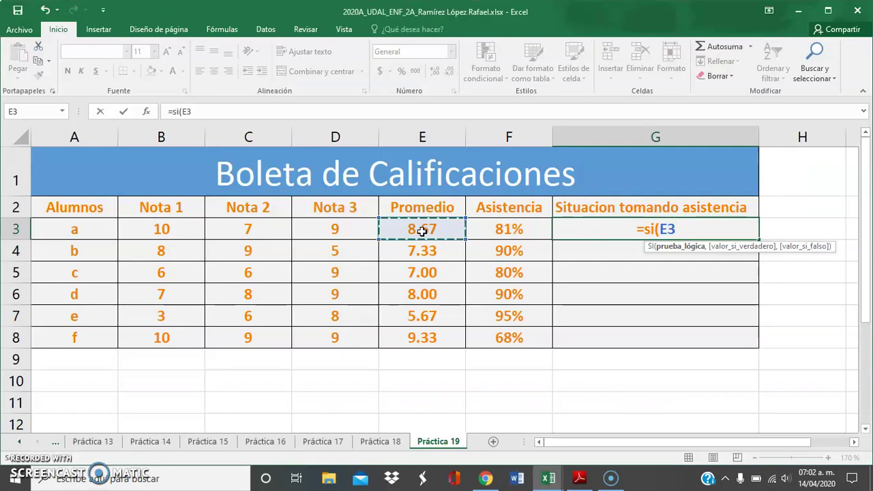
text(<7,)
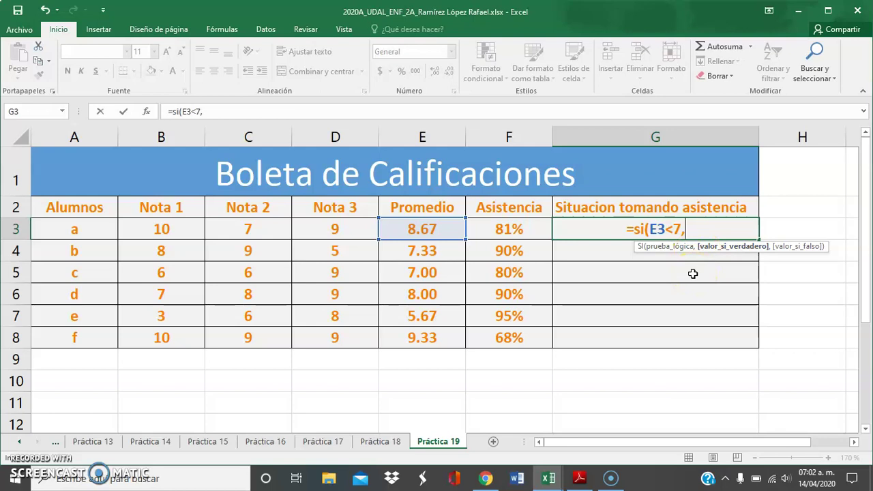
text(")
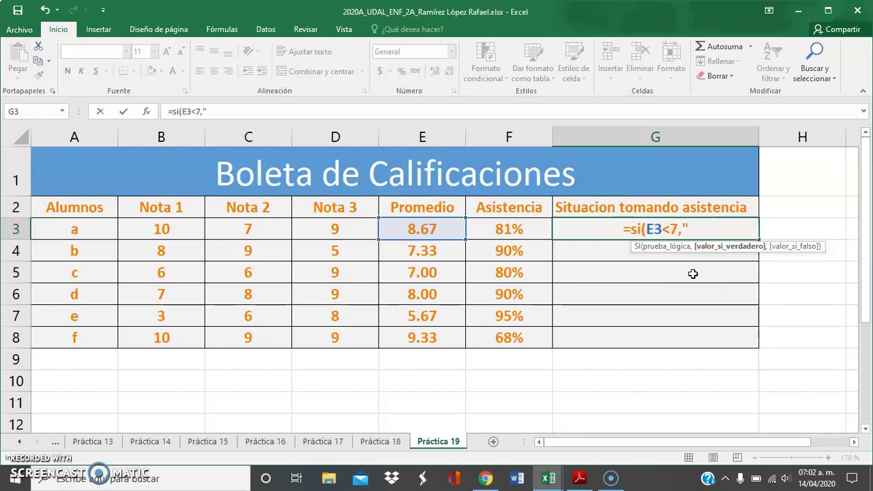
text(Reprobado)
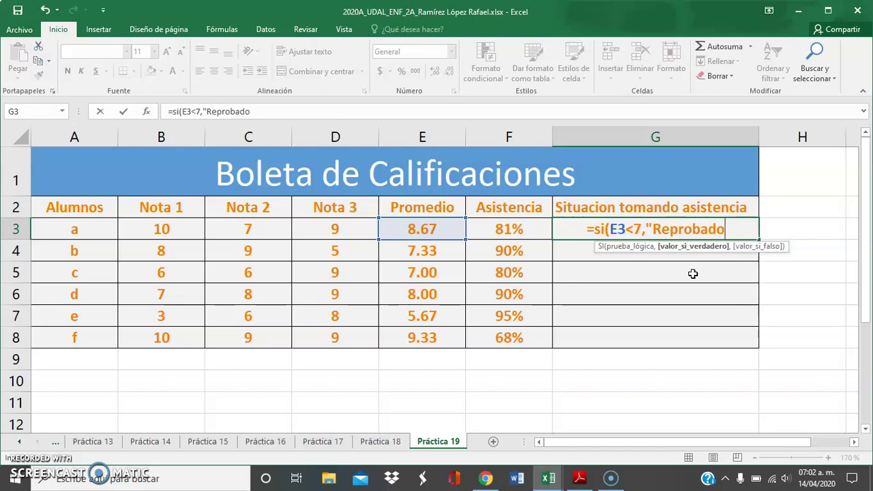
text(")
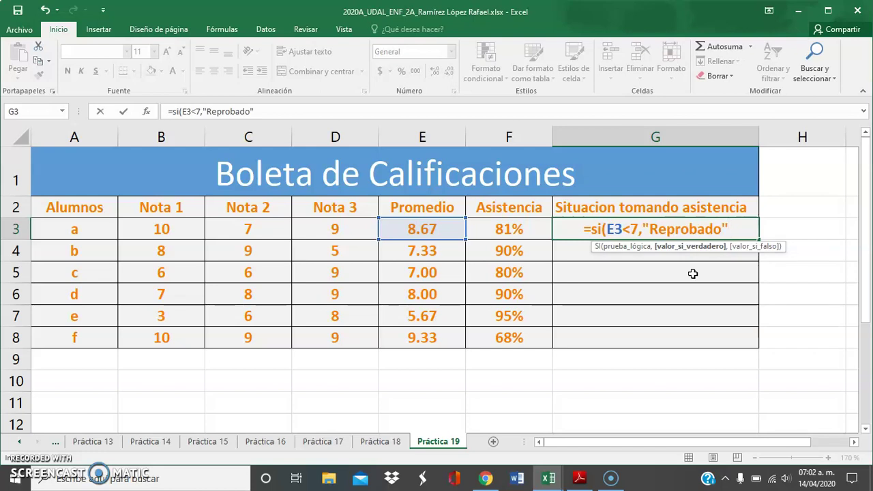
text(,)
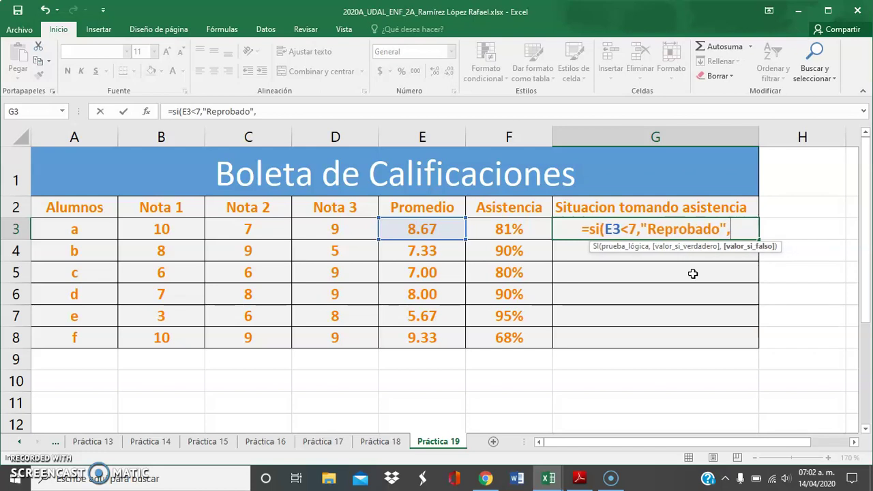
text(si)
text(()
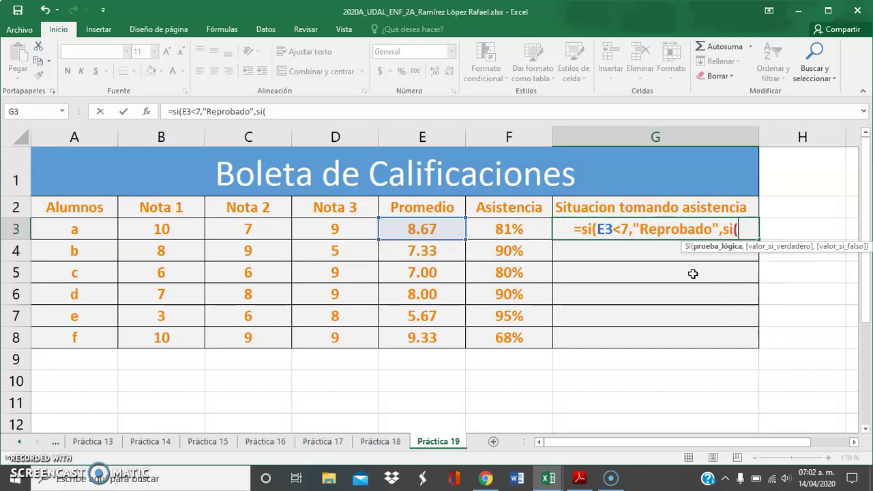
click(532, 239)
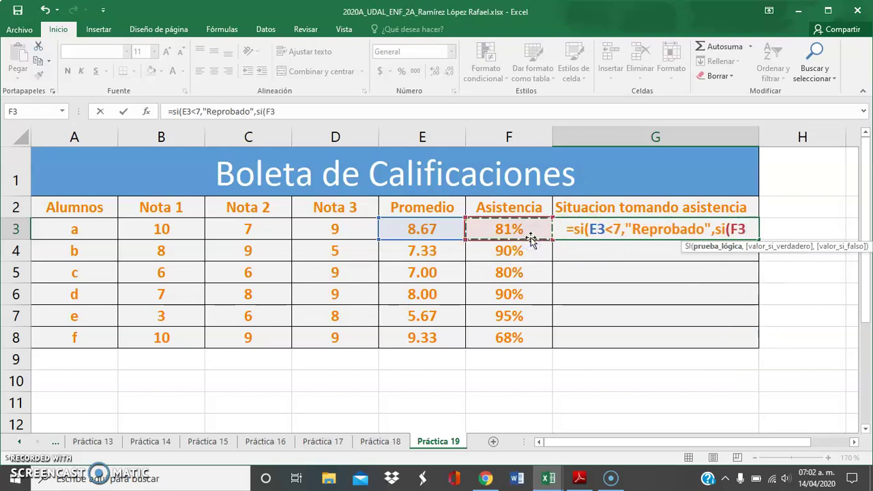
text(>)
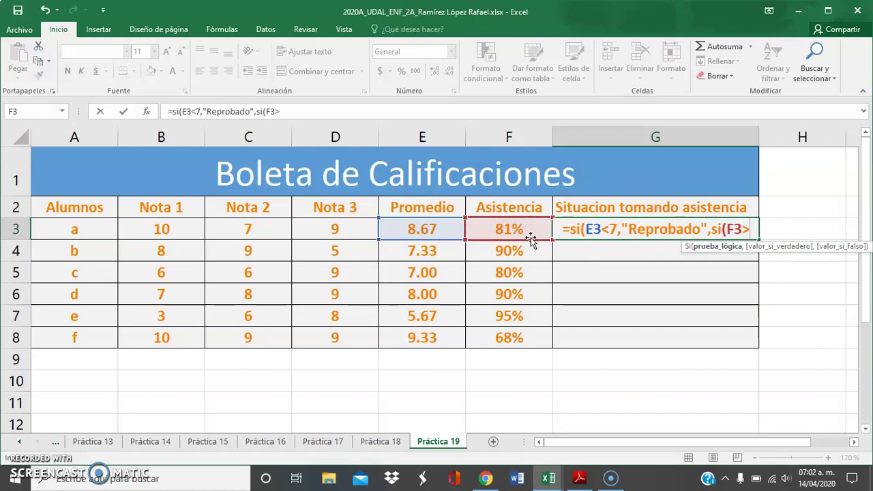
text(80)
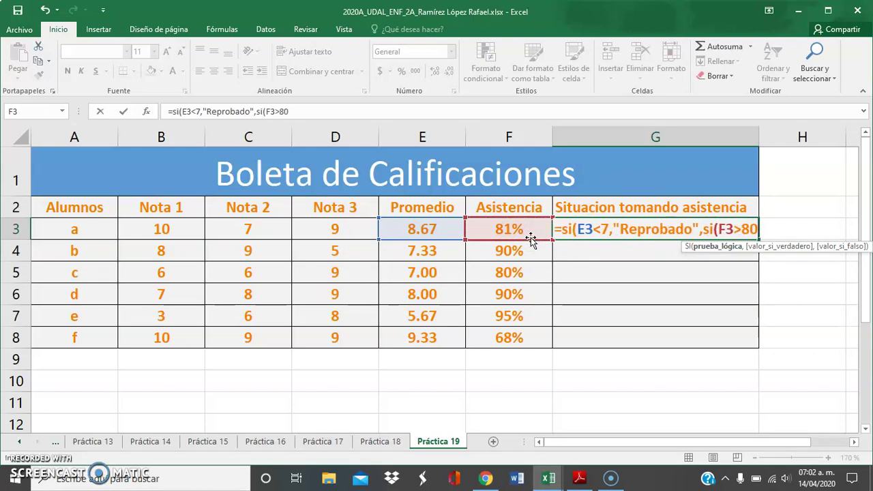
text(%)
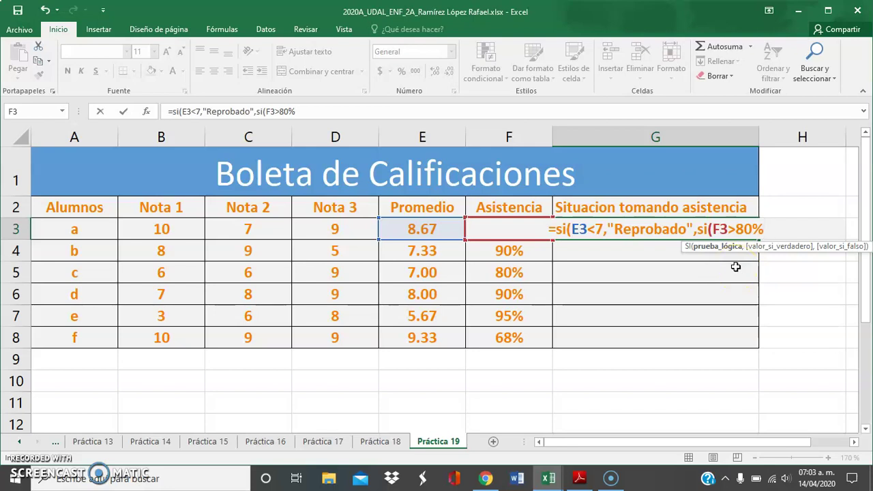
text(,)
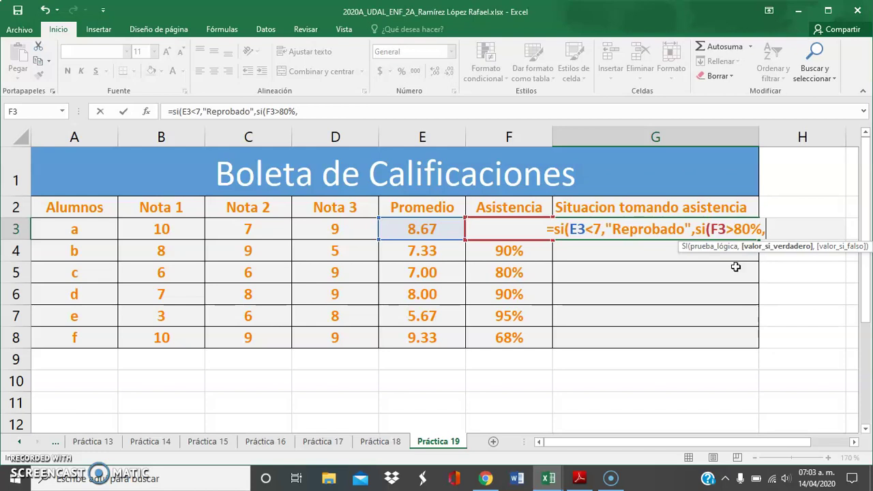
text(")
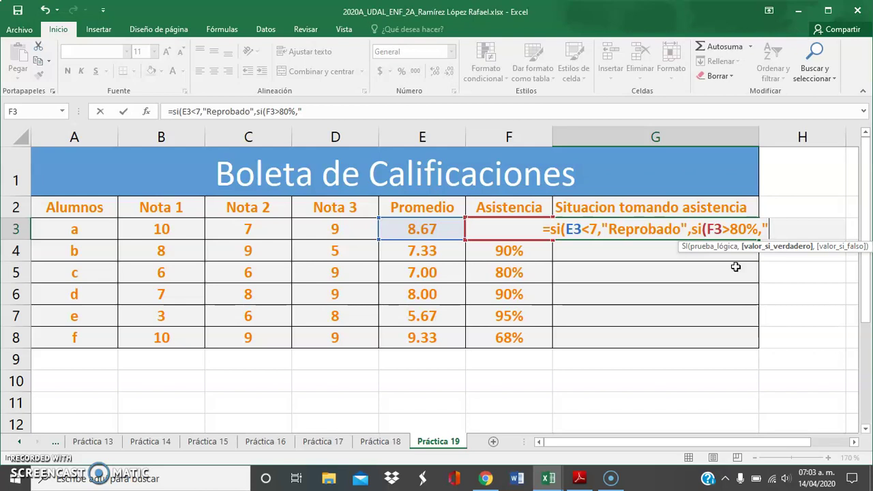
text(Si pasa)
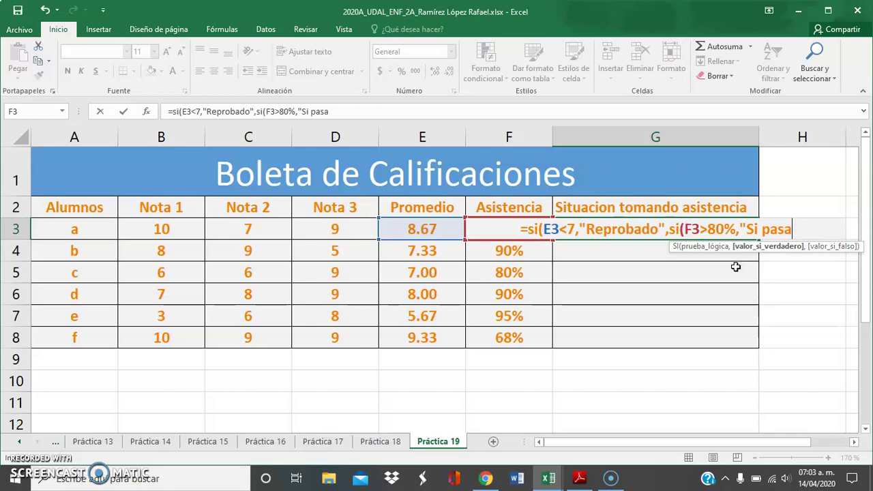
text(")
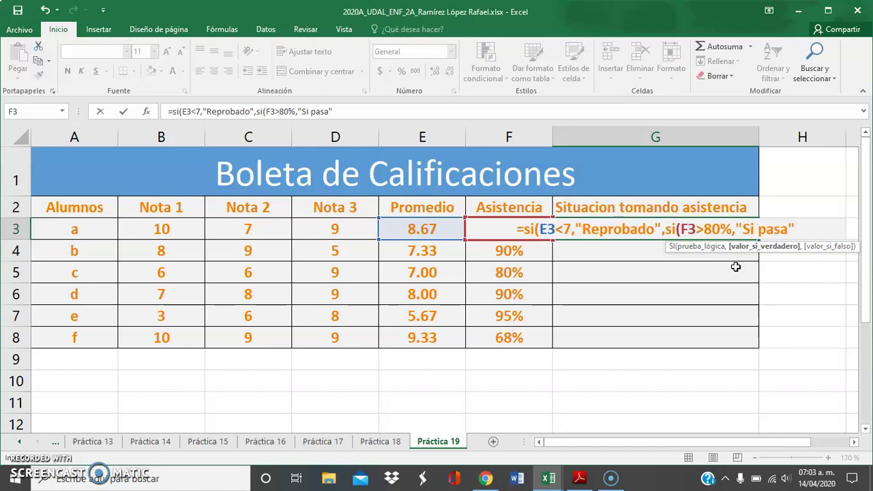
text(,)
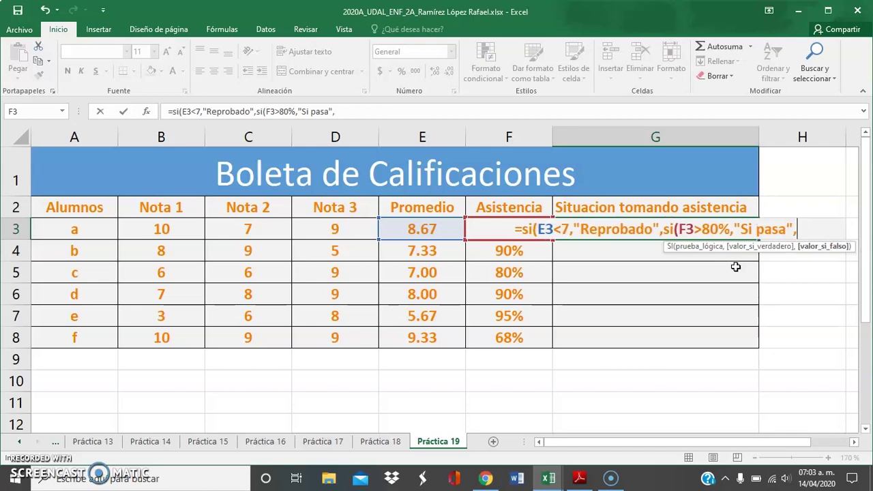
text("No)
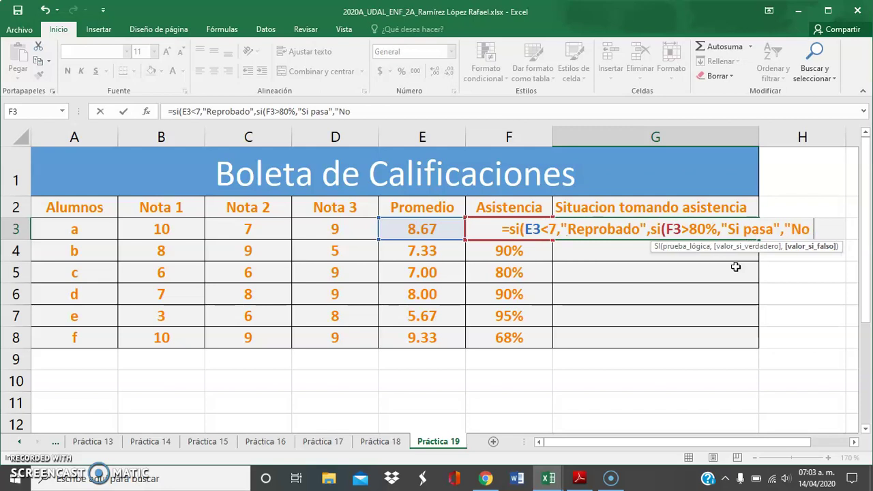
text( pasa)
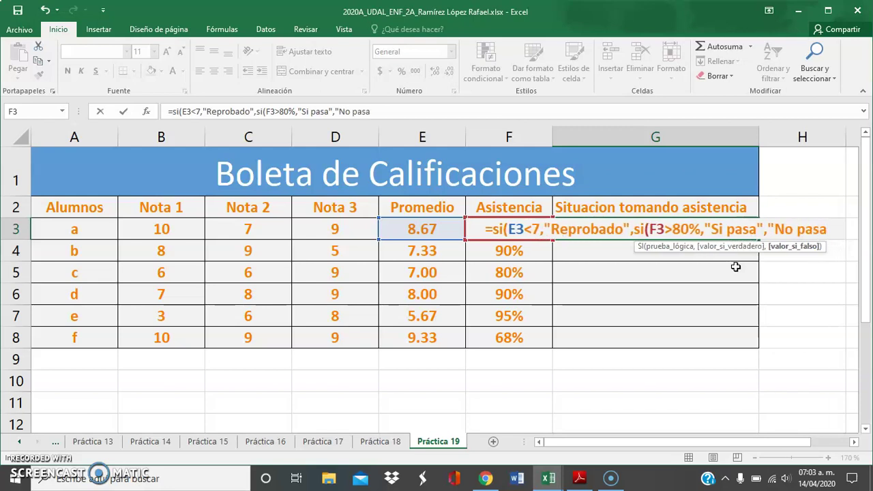
text(")
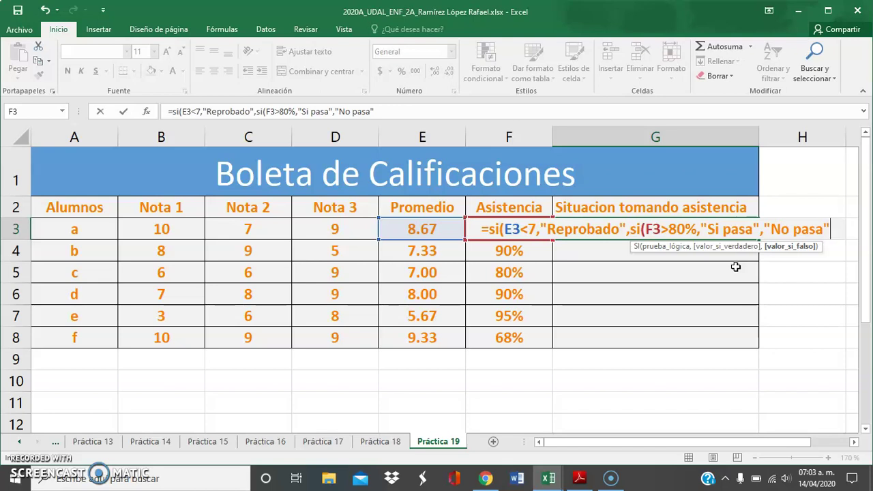
text()))
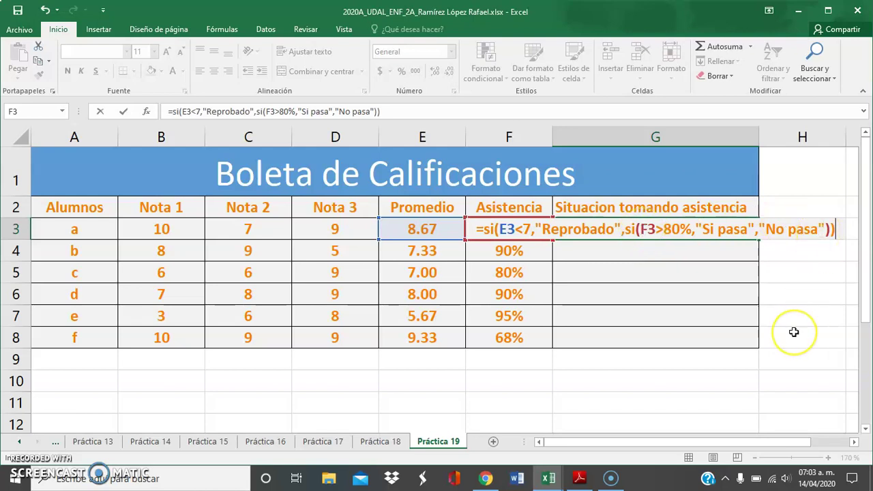
key(Return)
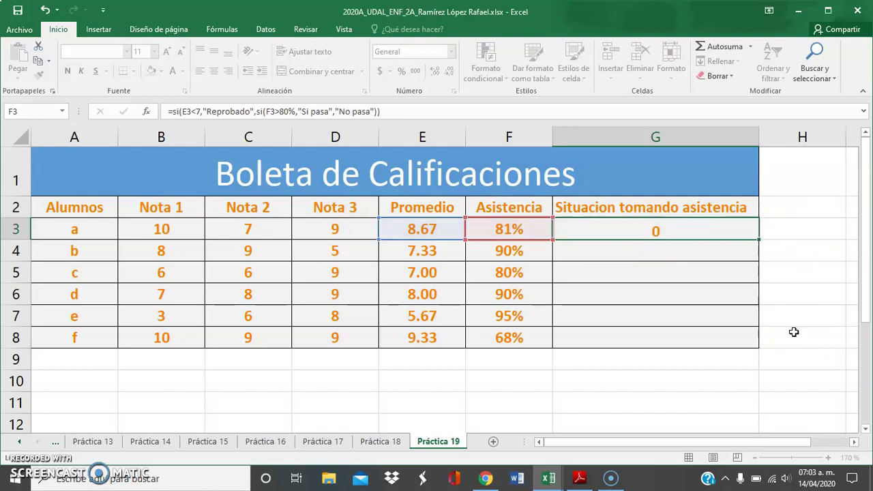
click(717, 232)
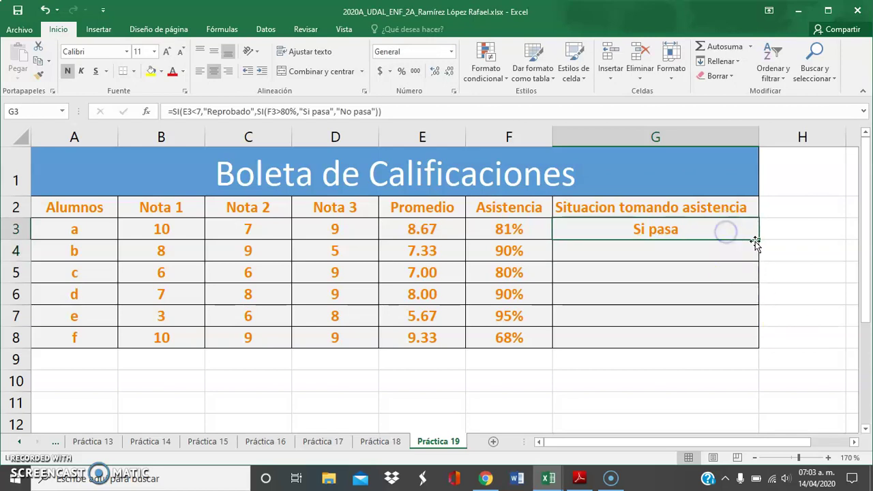
drag(759, 239, 755, 341)
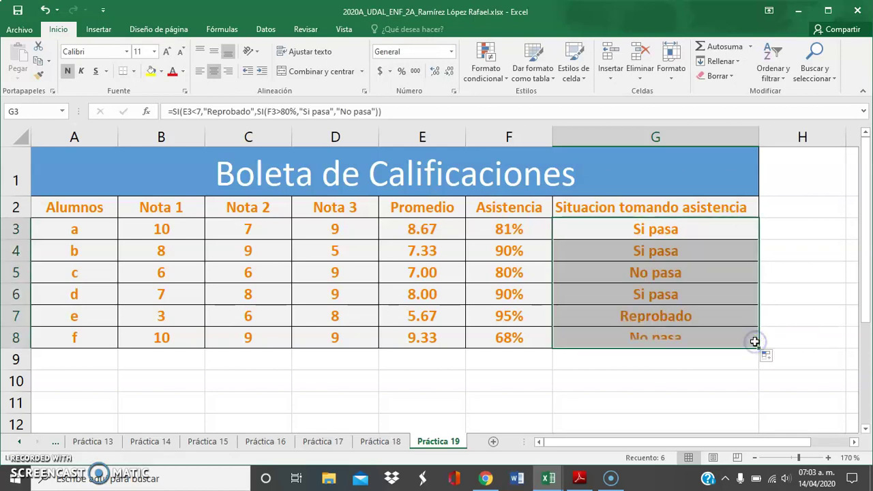
click(501, 234)
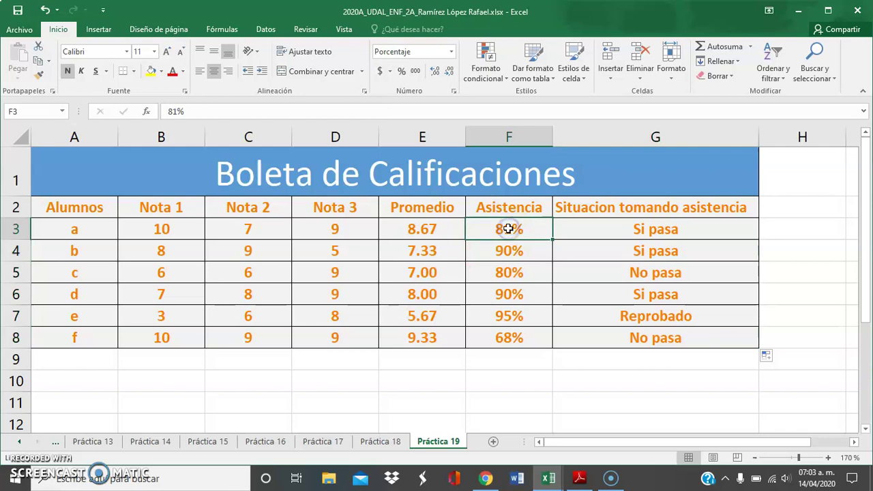
drag(542, 231, 541, 340)
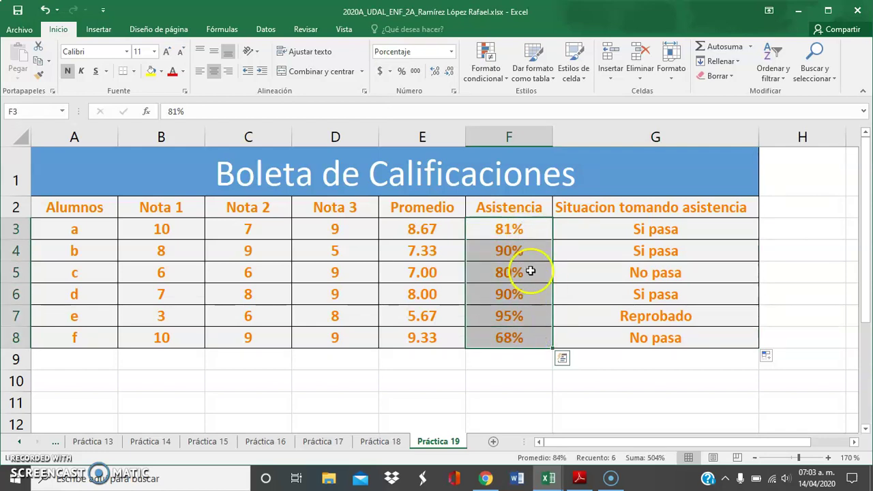
click(536, 245)
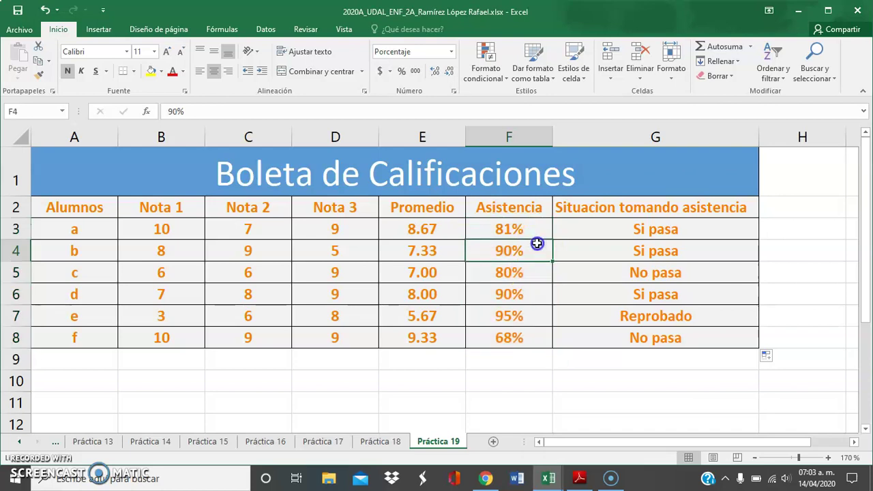
click(536, 229)
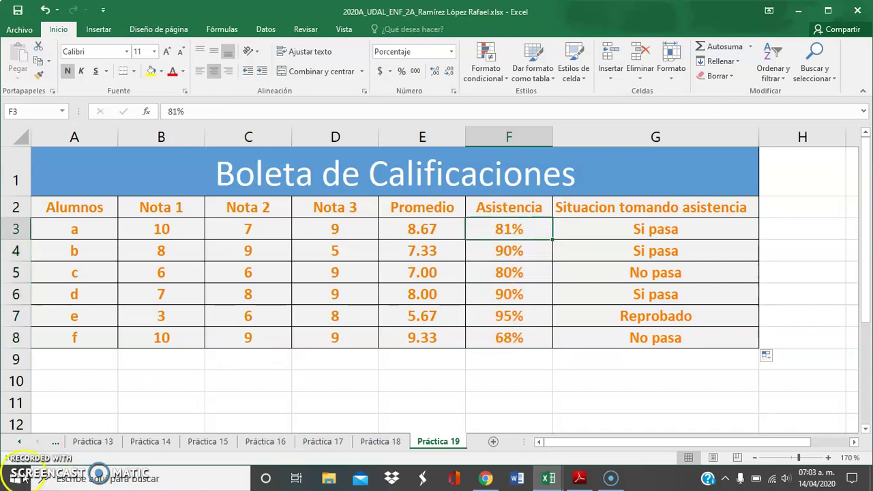
click(609, 229)
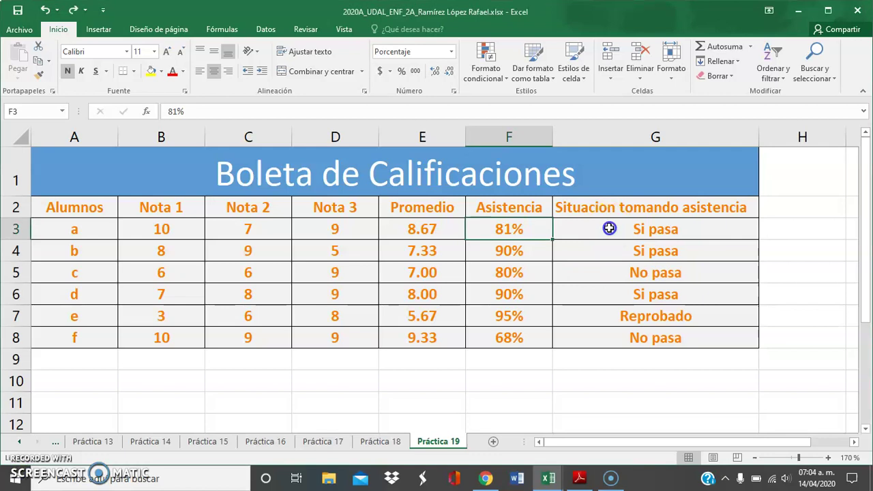
click(609, 229)
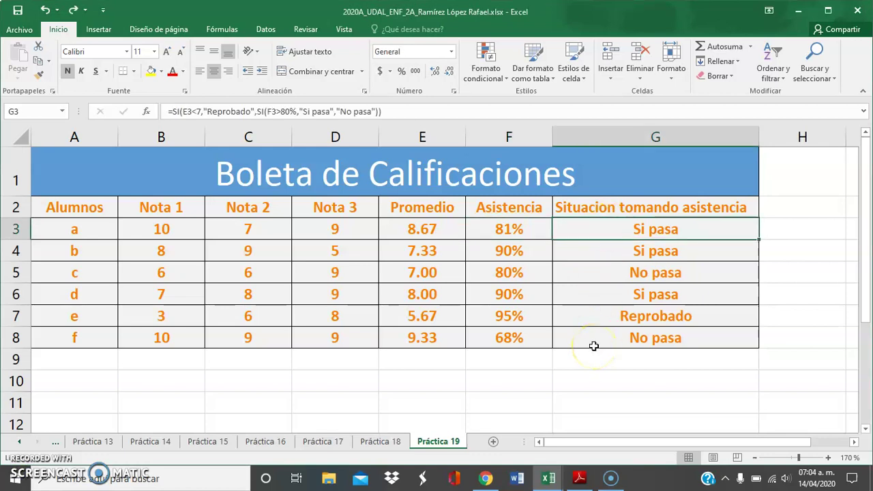
key(Left)
key(Left)
key(Right)
key(Right)
key(Left)
key(Right)
key(Down)
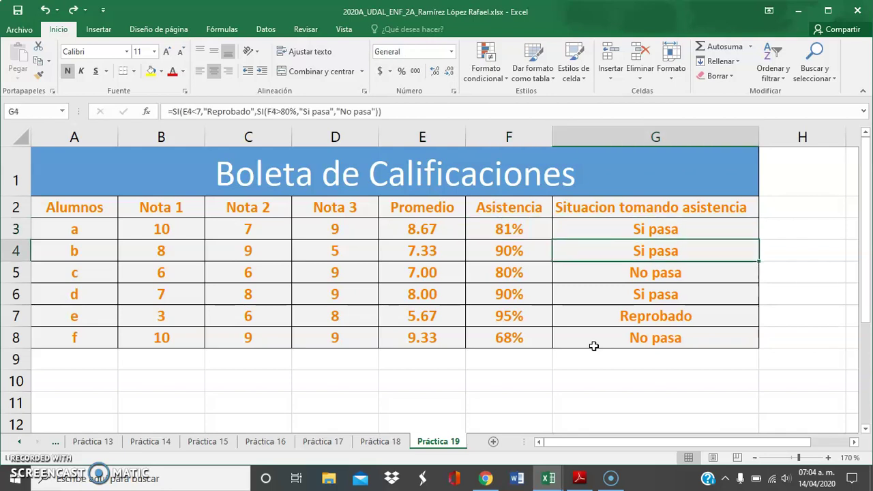
key(Left)
key(Left)
key(Right)
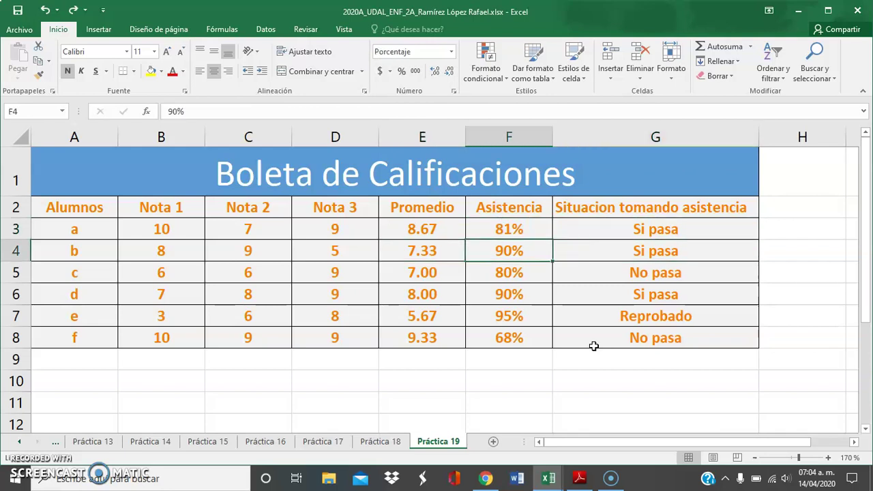
key(Right)
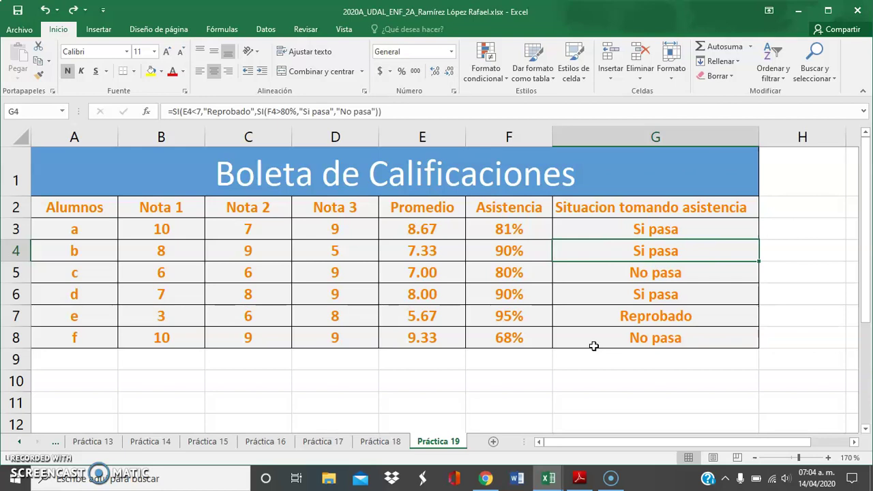
key(Down)
key(Left)
key(Left)
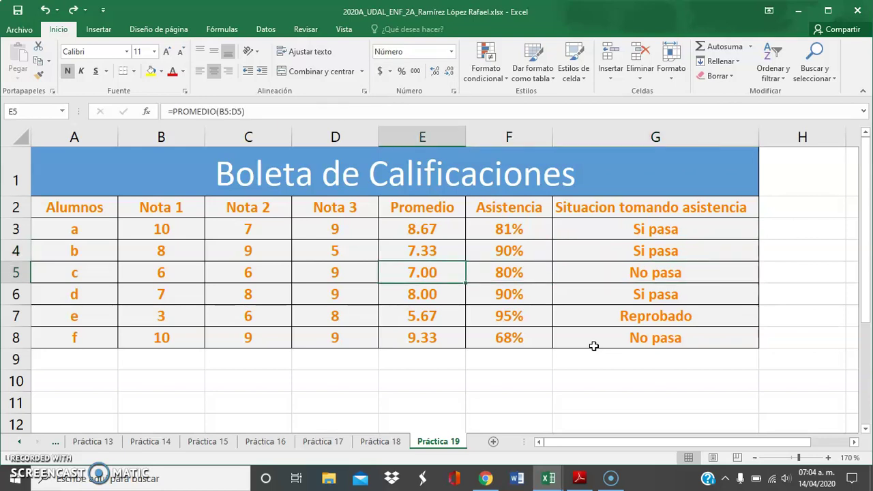
key(Right)
key(Right)
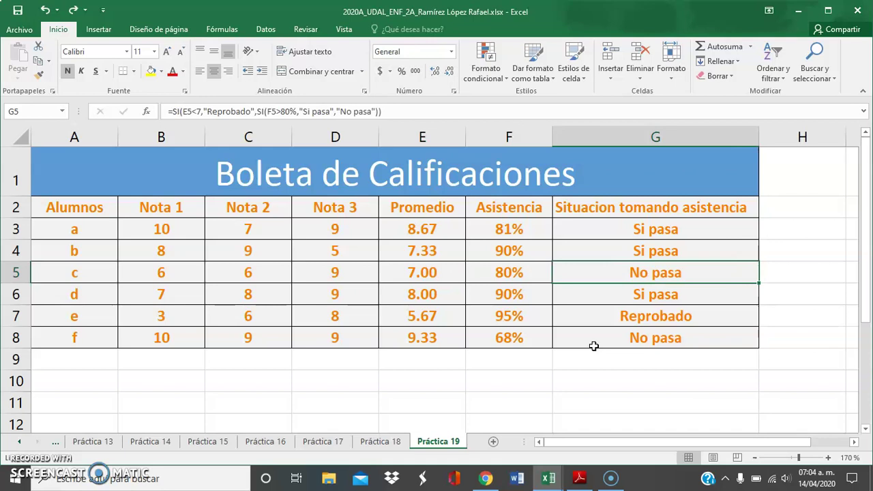
Change G3's attendance test from F3>80% to F3>=80%
double_click(621, 274)
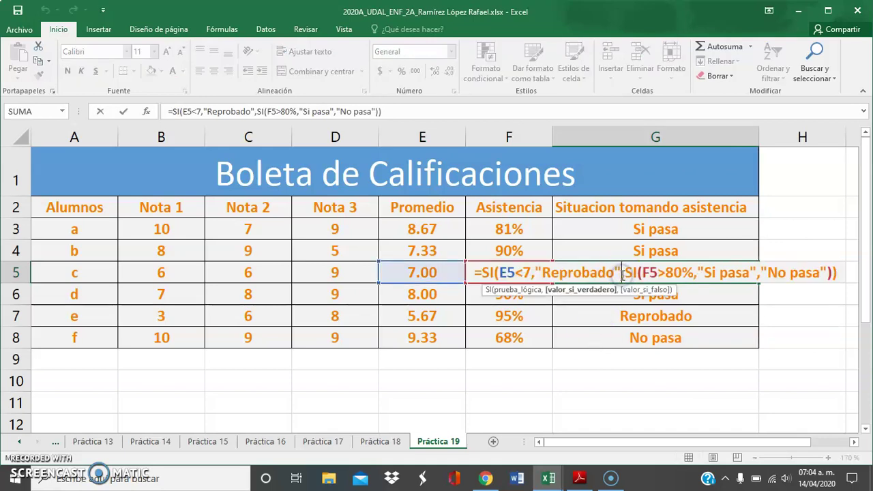
click(676, 233)
double_click(676, 234)
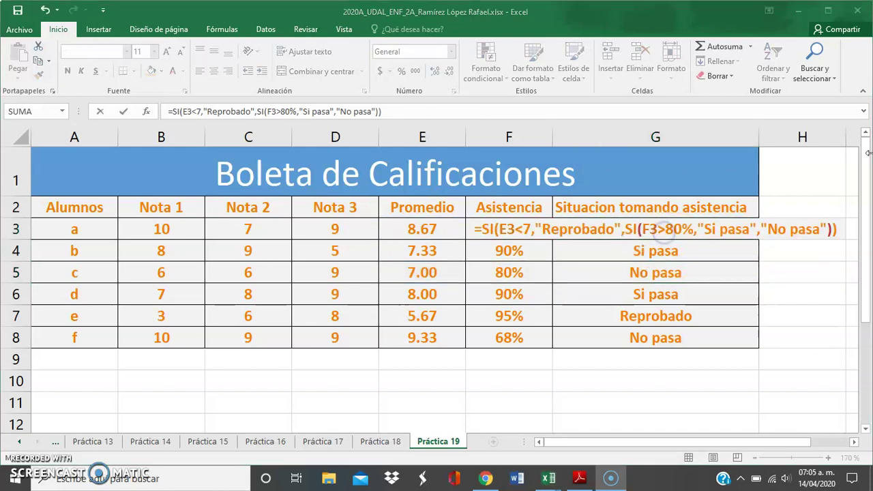
click(657, 229)
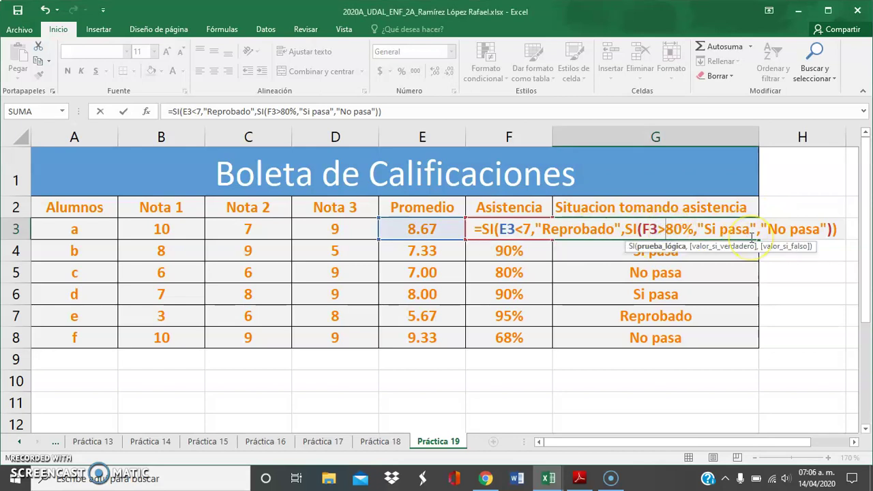
text(=)
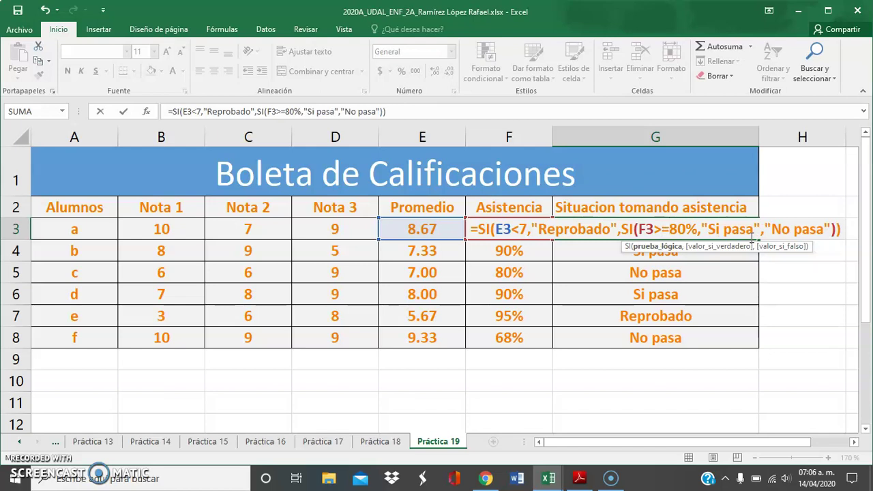
key(Return)
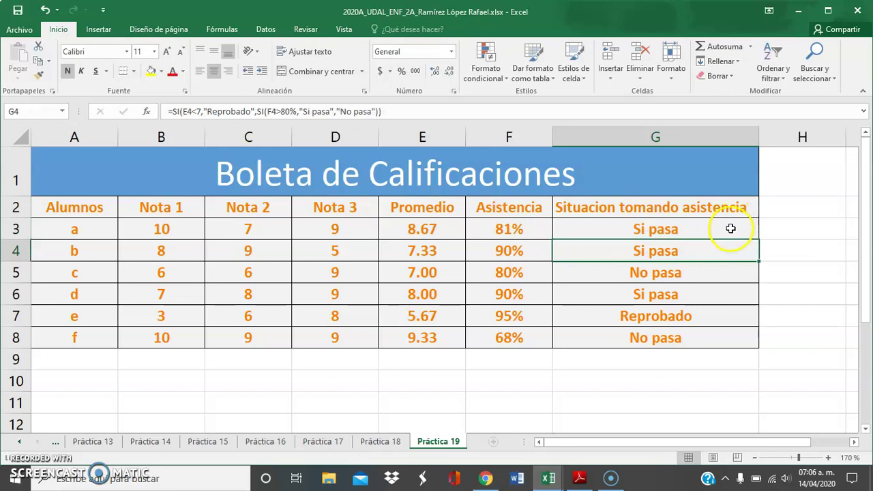
click(731, 229)
Copy G3's formula down to G8, check student c's result, then undo the change
drag(762, 238, 762, 345)
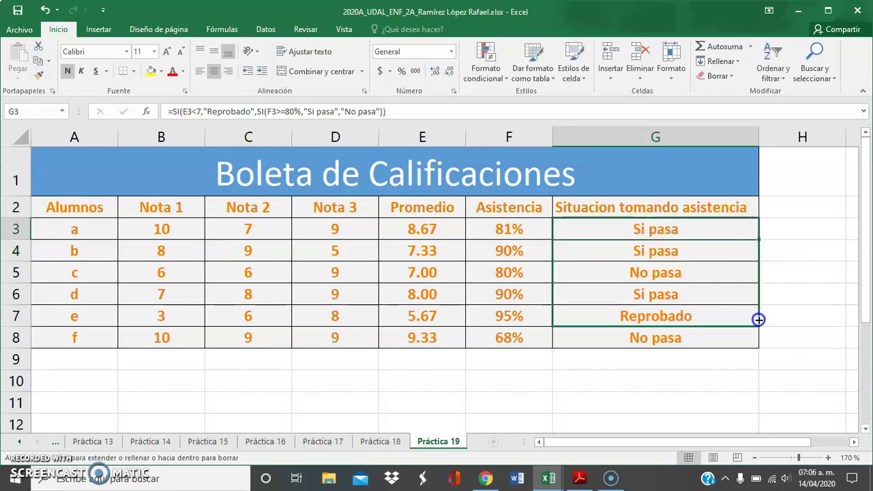
click(676, 287)
click(663, 267)
key(Left)
key(Left)
key(Right)
key(Right)
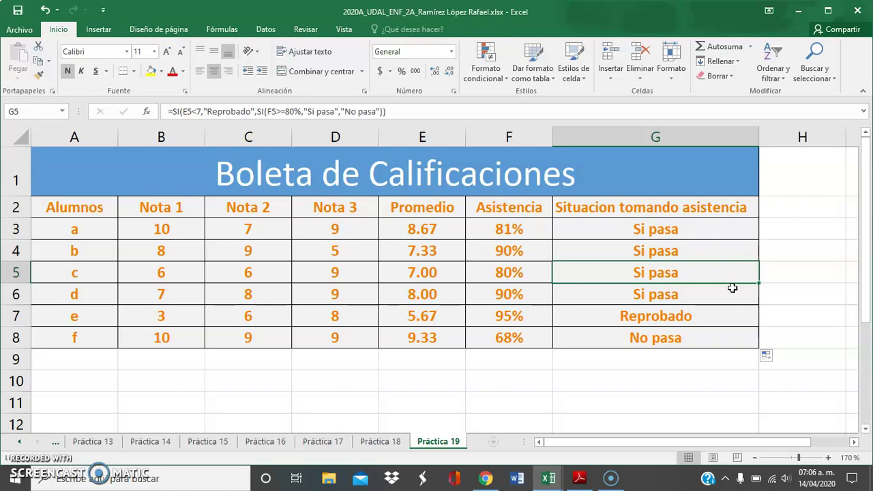
key(ctrl+z)
key(Down)
key(Down)
key(Down)
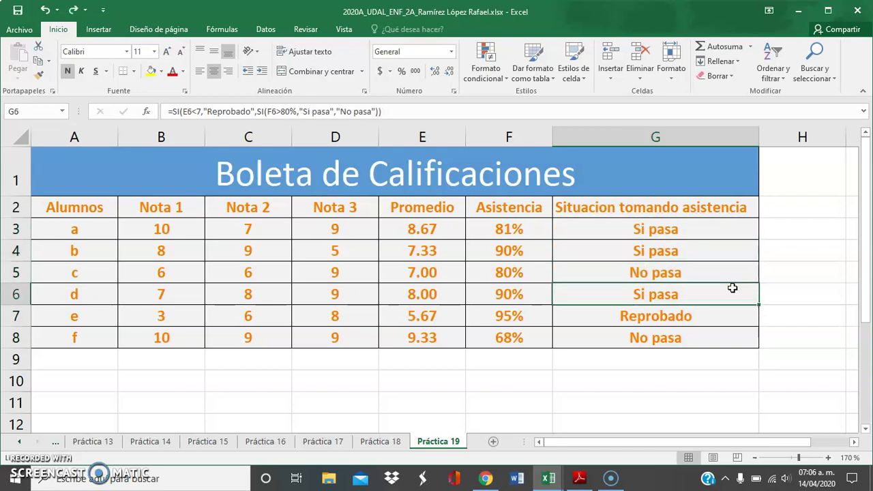
Review the averages, attendance and result formulas for students d and e
key(Left)
key(Left)
key(Right)
key(Left)
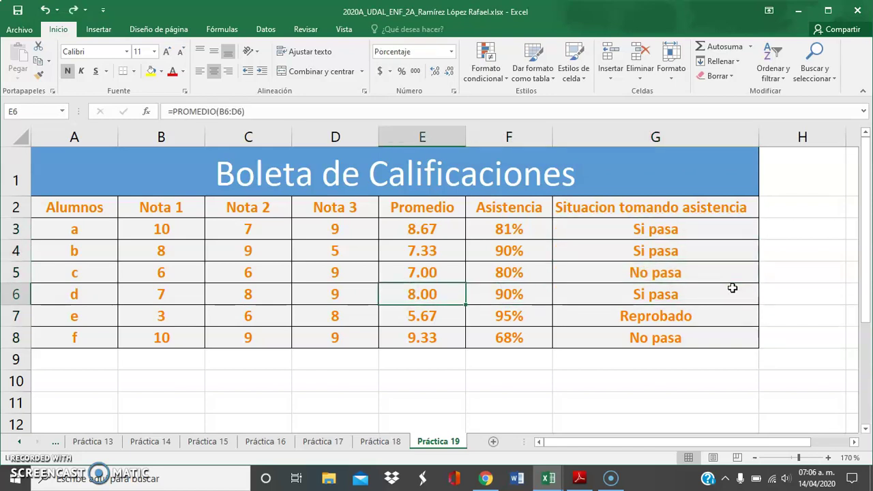
key(Right)
key(Right)
key(Right)
key(Down)
key(Left)
key(Left)
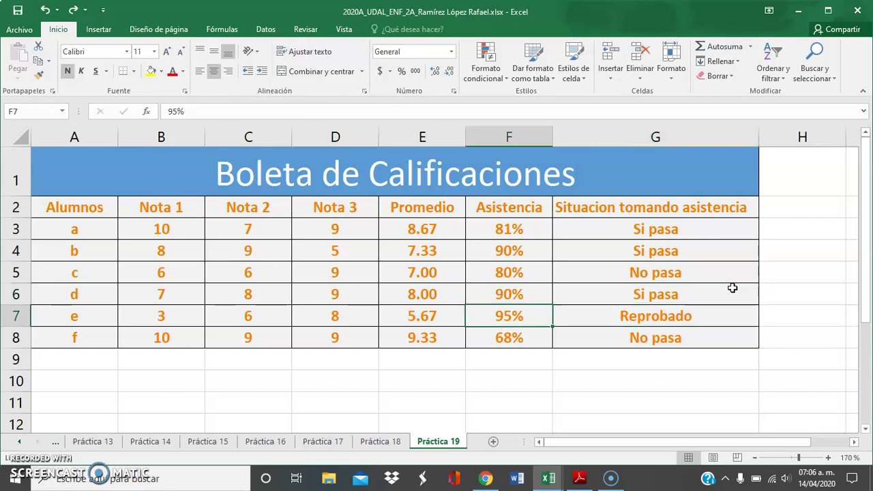
key(Left)
key(Left)
key(Right)
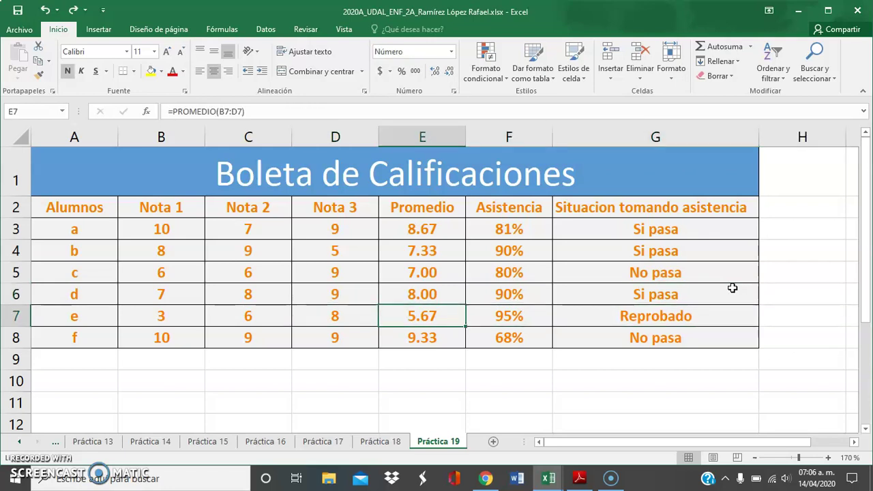
key(Left)
key(Right)
key(Right)
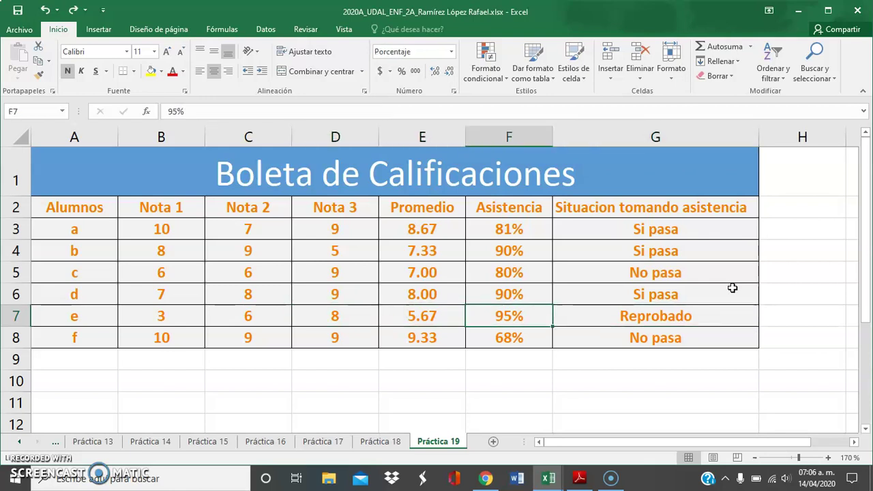
Review student f's formulas and 68% attendance, selecting rows 7–8 from average through result
key(Right)
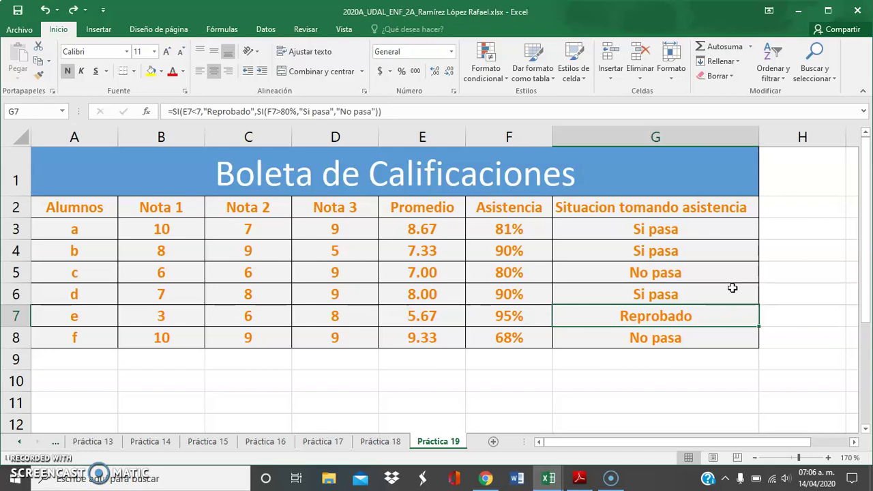
key(Down)
key(Left)
key(Left)
key(Right)
key(Right)
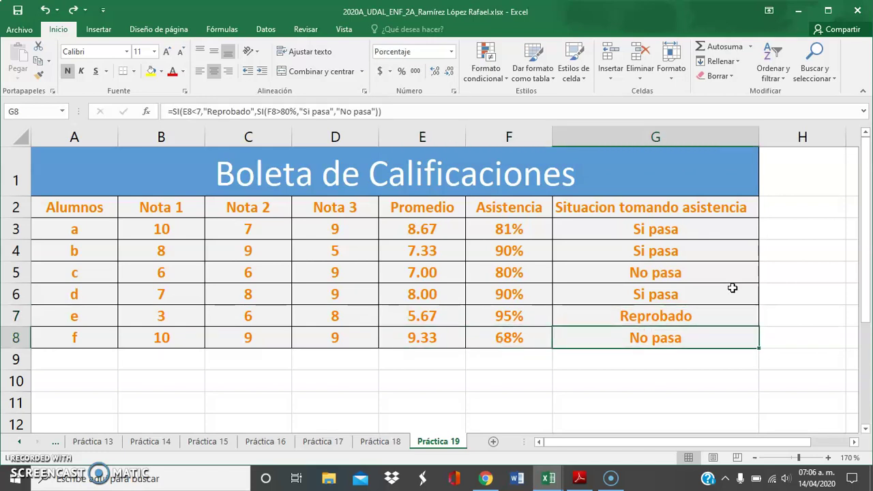
key(Left)
key(Left)
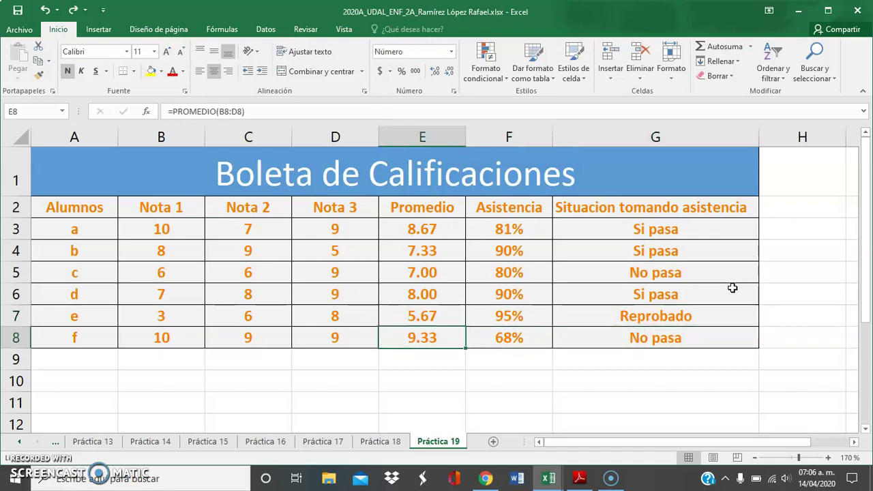
key(Up)
key(Right)
key(Left)
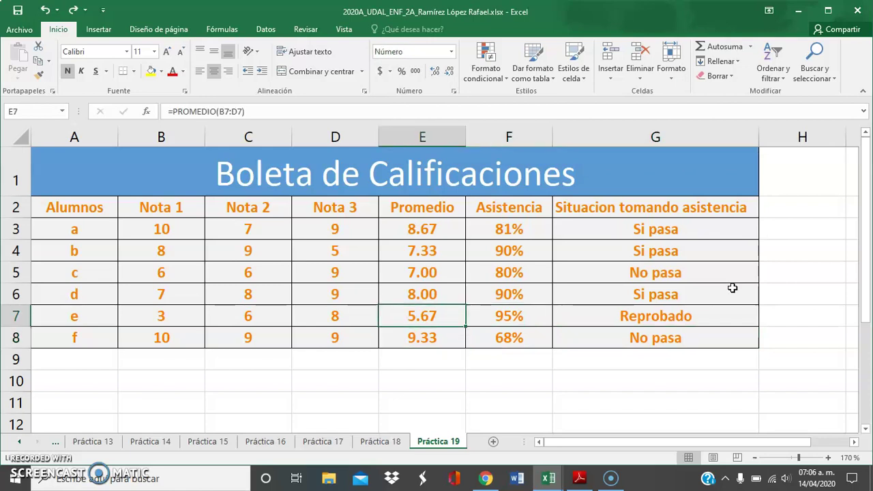
key(shift+Right)
key(shift+Right)
key(shift+Down)
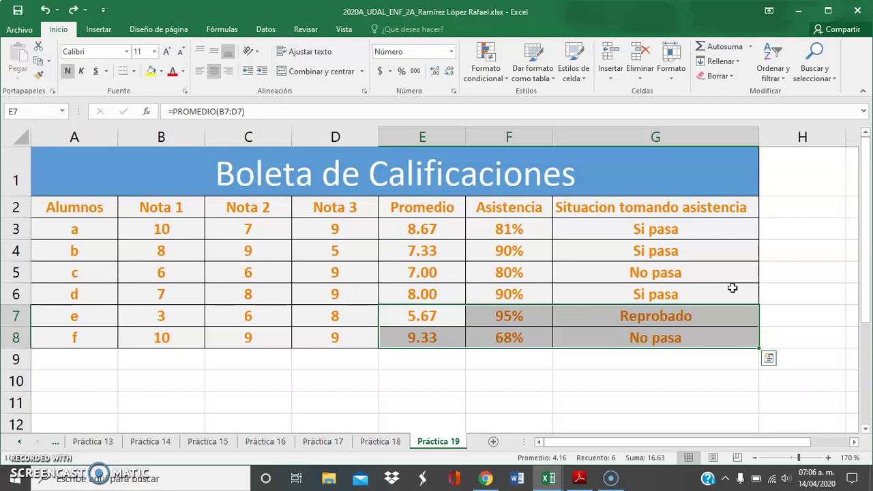
key(Left)
key(Right)
key(Right)
key(Down)
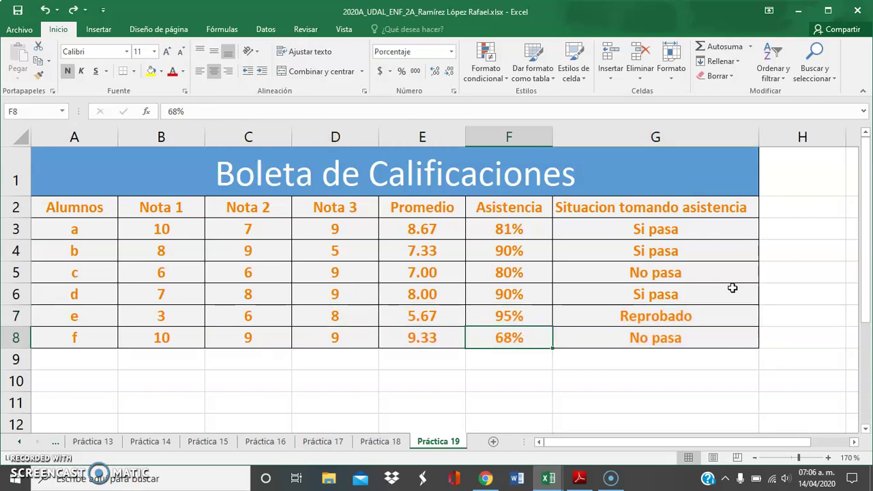
key(Right)
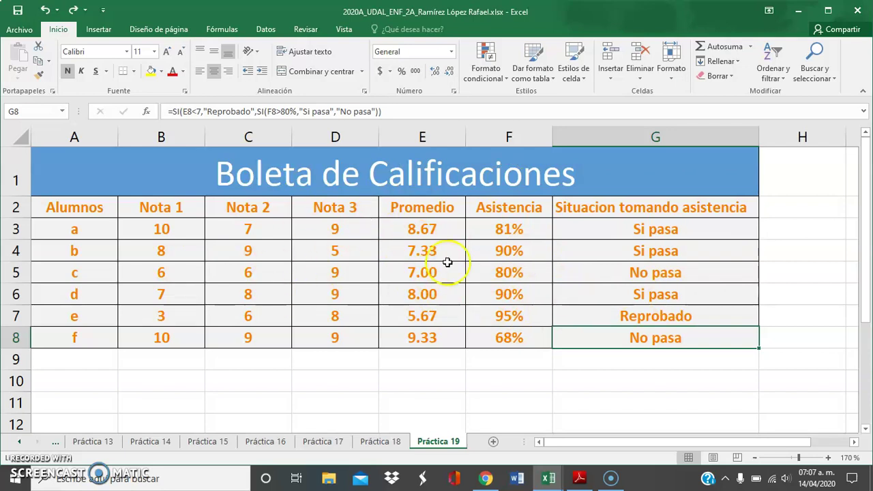
Add a blank sheet named Práctica 20 and switch over to the PDF instructions
click(493, 442)
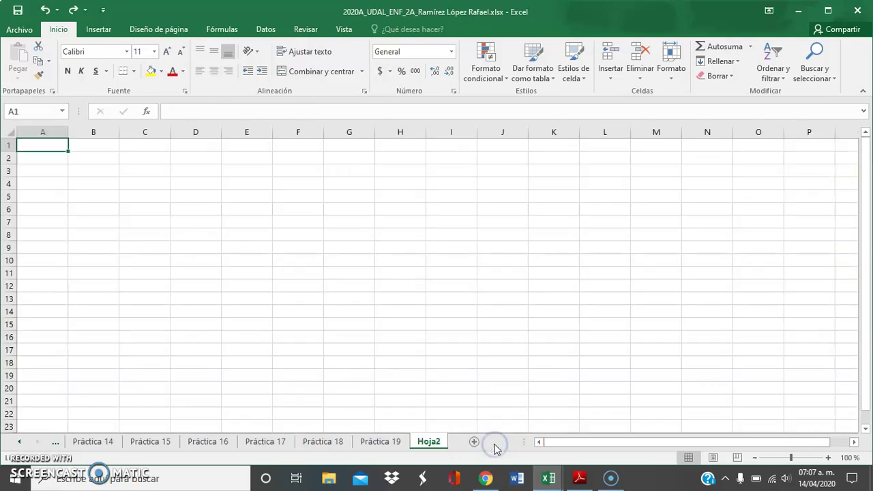
double_click(427, 441)
text(Prá)
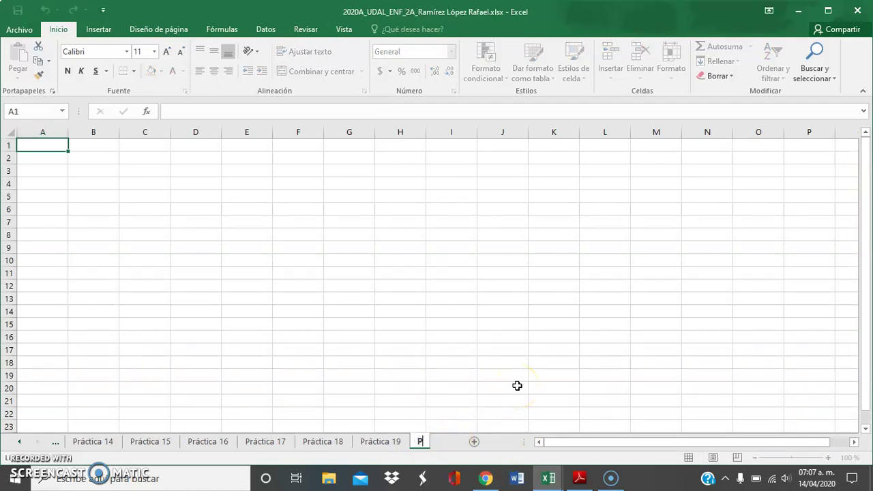
text(ctica 20)
key(Return)
key(alt+Tab)
key(alt+Tab)
Scroll to page 16 to read the RESULTADOS Ganó and Empató rules, then return to Excel
scroll(517, 385, down, 5)
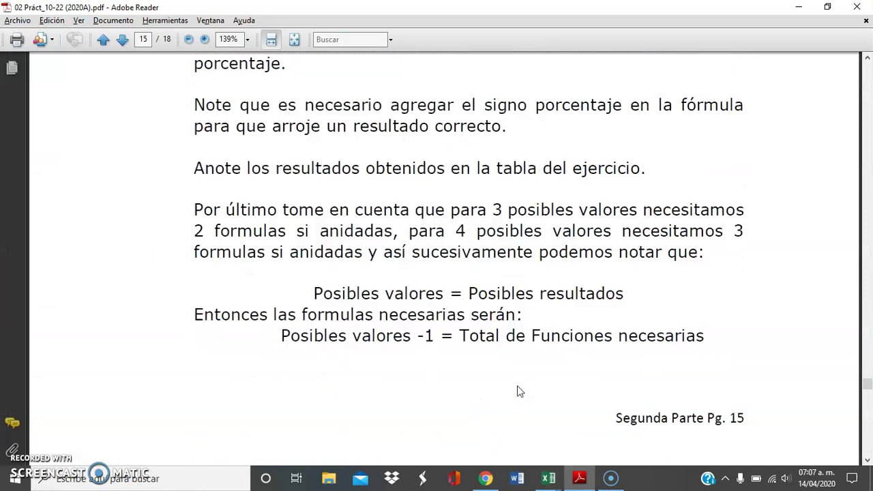
scroll(517, 385, down, 5)
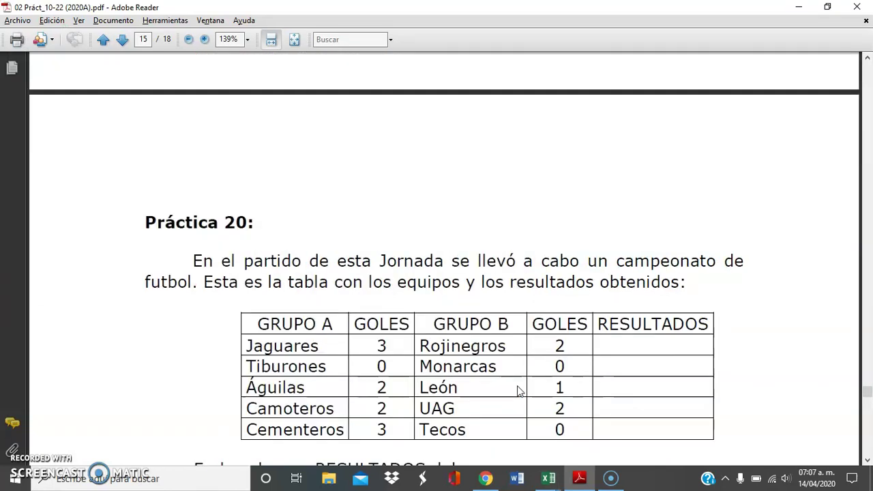
click(868, 461)
click(867, 462)
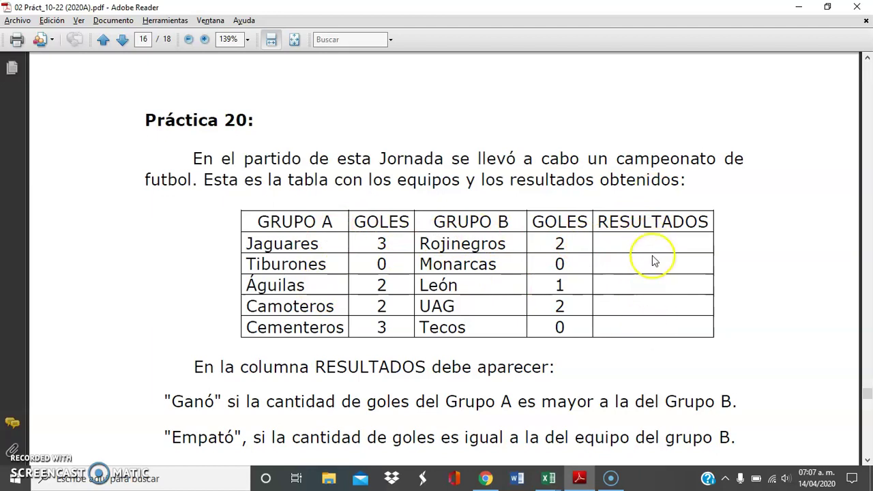
key(alt+Tab)
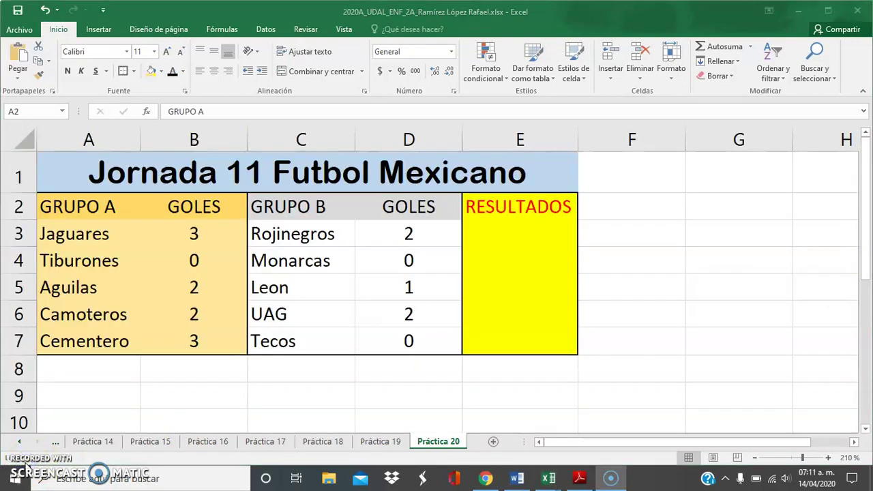
click(430, 299)
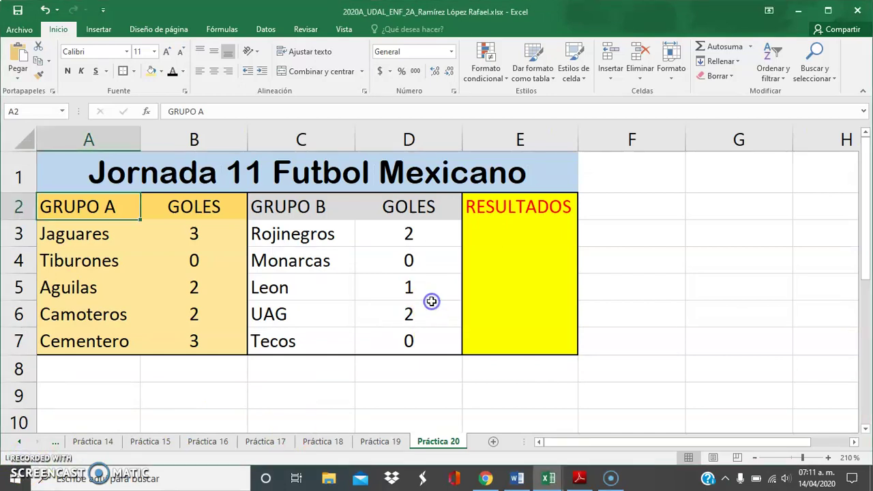
key(Right)
key(Down)
key(Left)
key(Right)
key(Right)
key(Right)
key(Left)
key(Left)
key(Left)
key(shift+Right)
key(shift+Right)
key(shift+Right)
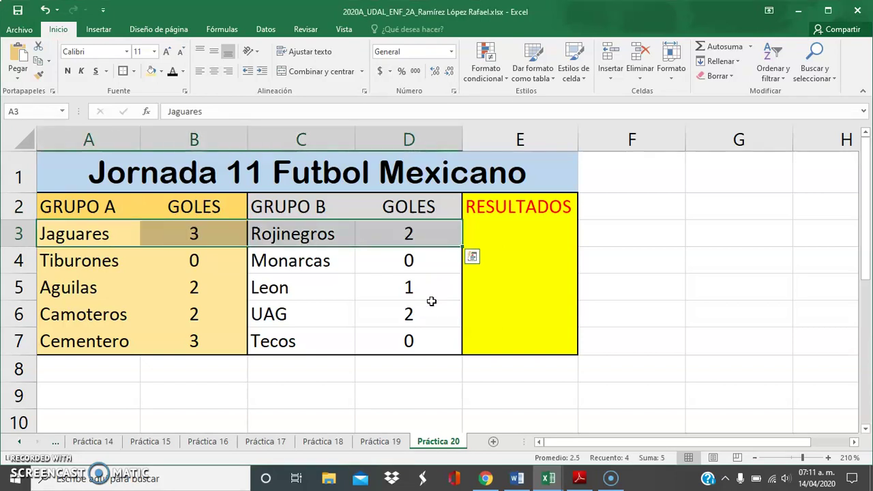
key(shift+Left)
key(shift+Left)
key(shift+Left)
key(Right)
key(Right)
key(Right)
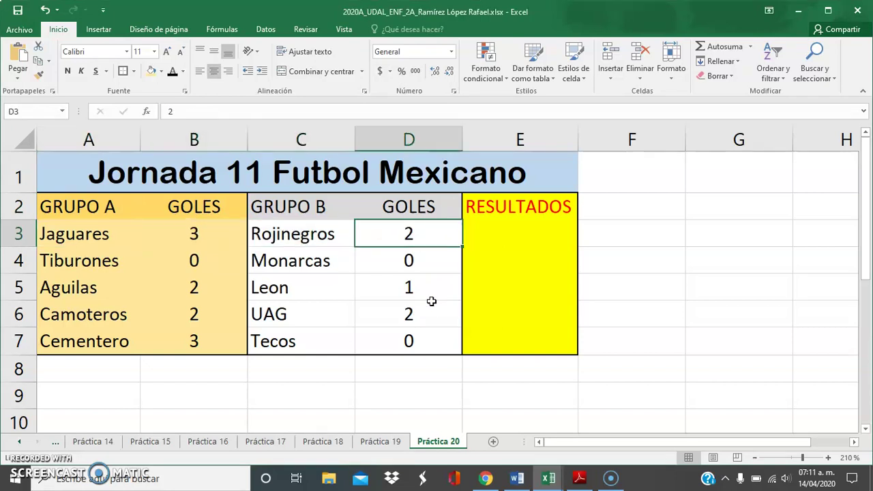
key(Left)
key(Left)
key(Left)
key(Right)
key(Right)
key(Right)
key(Right)
key(Left)
key(Left)
key(Right)
key(Right)
key(Down)
key(Down)
key(Up)
key(Up)
key(Left)
key(Left)
key(Left)
key(Left)
key(Right)
key(Right)
key(Right)
key(Right)
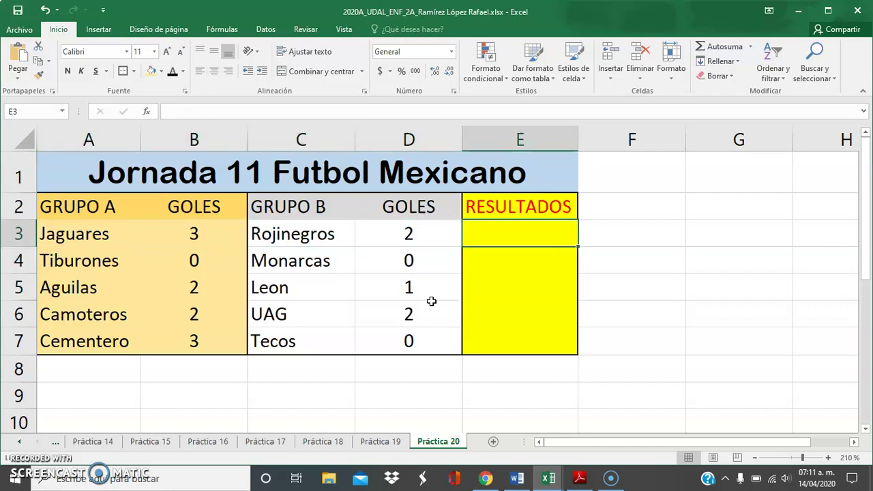
Start E3's formula as =si(B3>D3,A3 so a winning Group A team is shown
text(=)
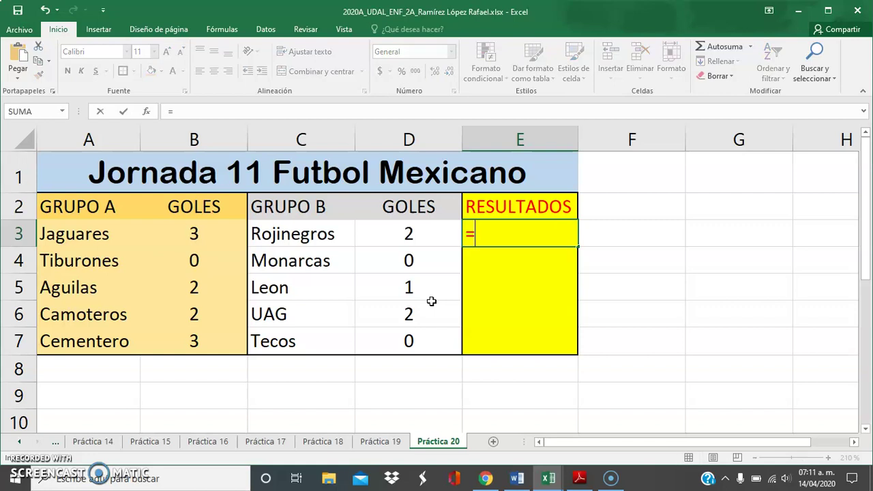
text(si()
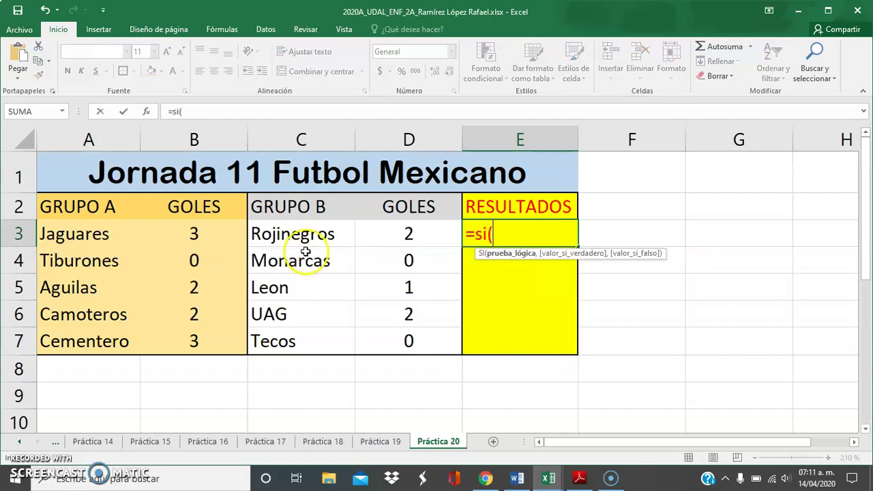
click(218, 237)
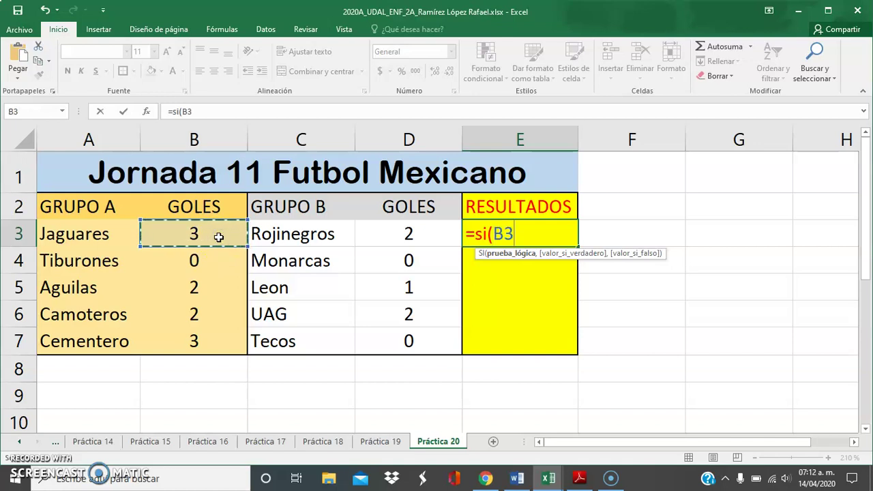
text(>)
click(416, 239)
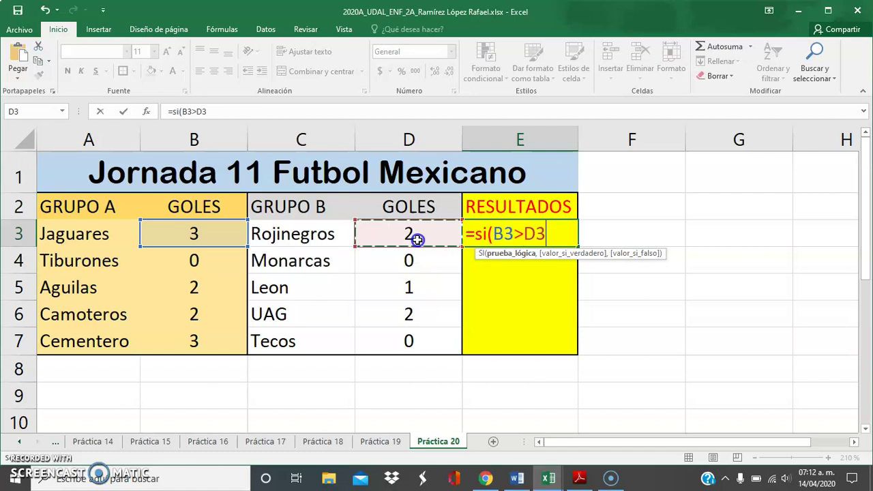
text(,)
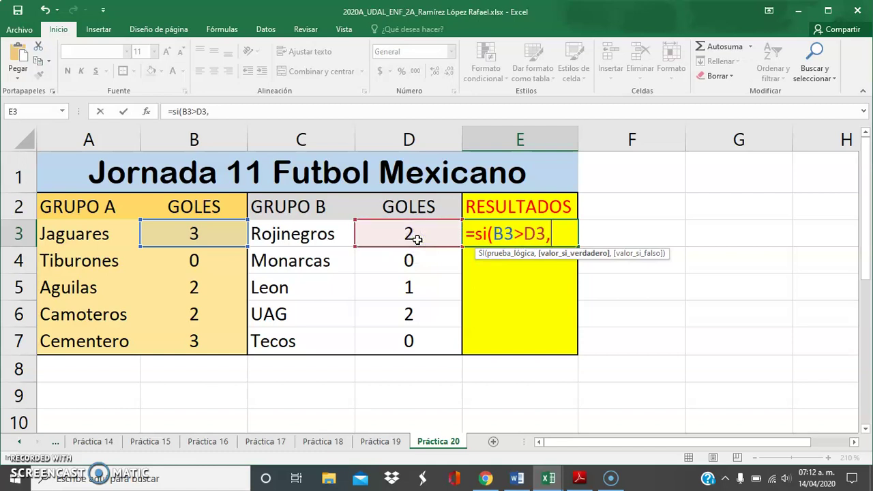
click(109, 239)
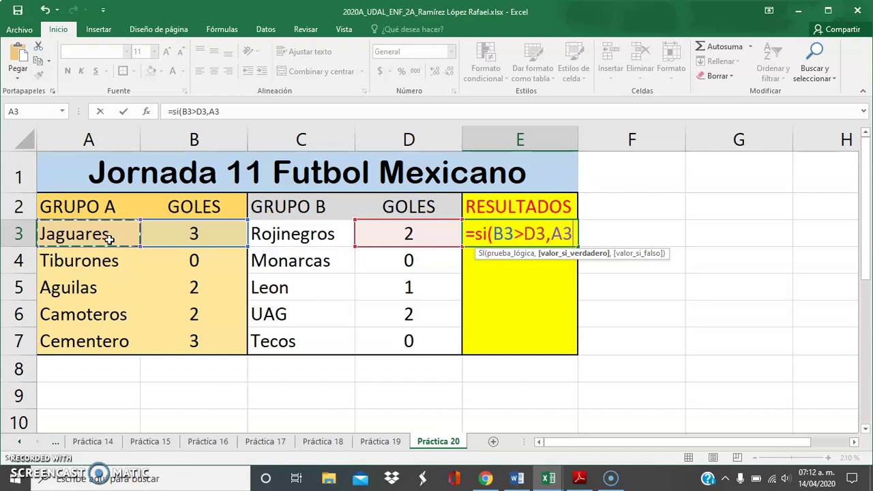
Finish it with si(D3>B3,C3,"Empate")) and confirm, giving Jaguares
text(,)
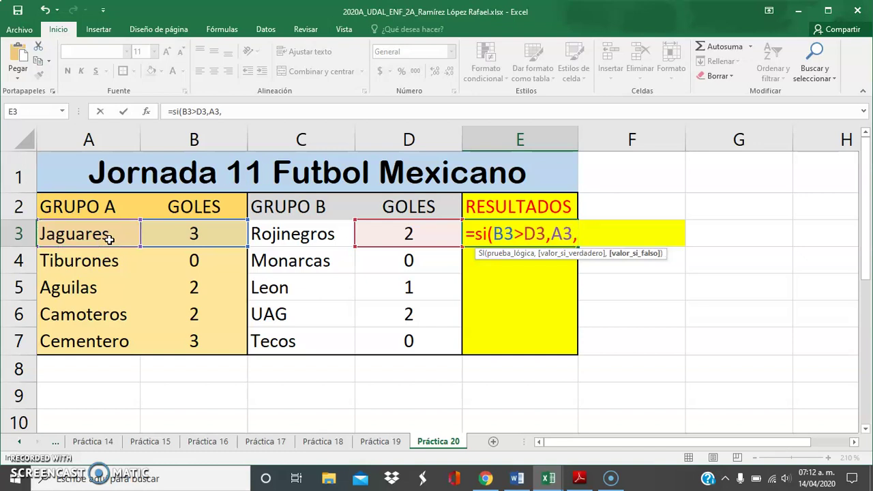
text(si)
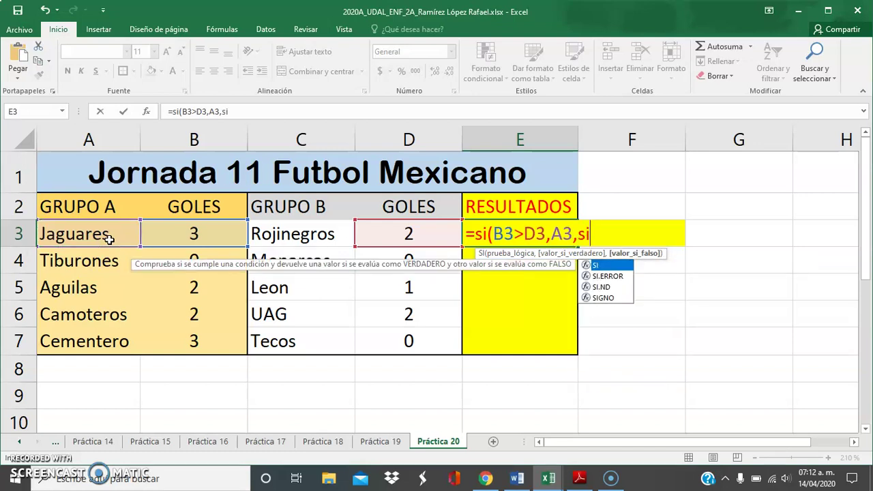
text(()
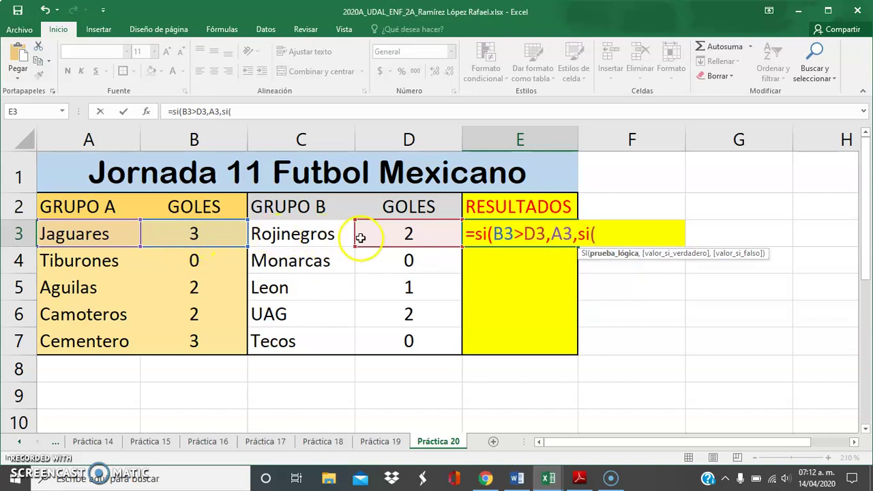
click(363, 236)
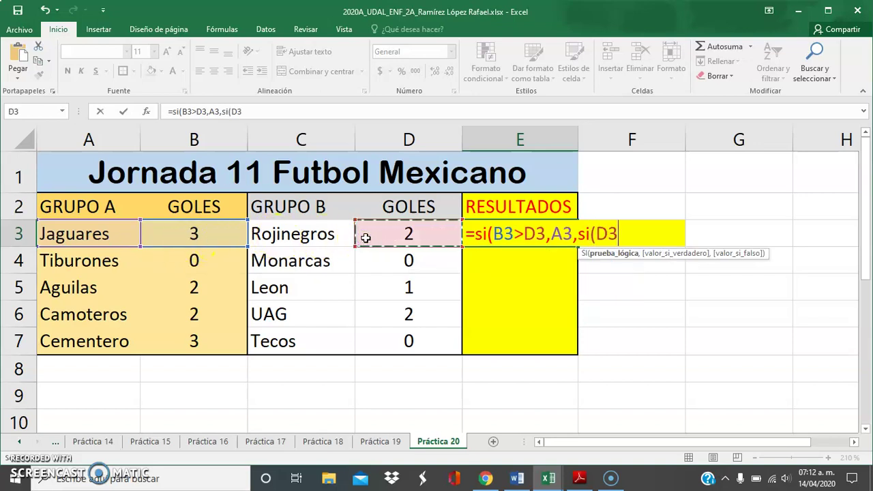
text(>)
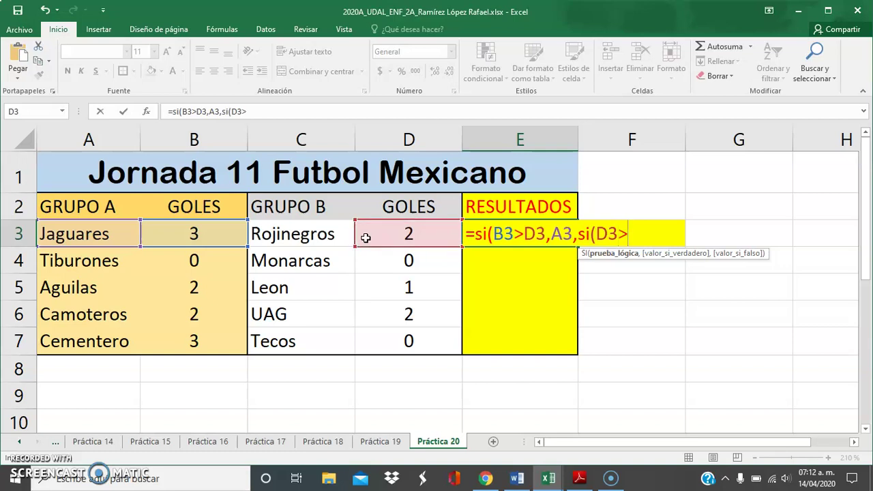
click(202, 235)
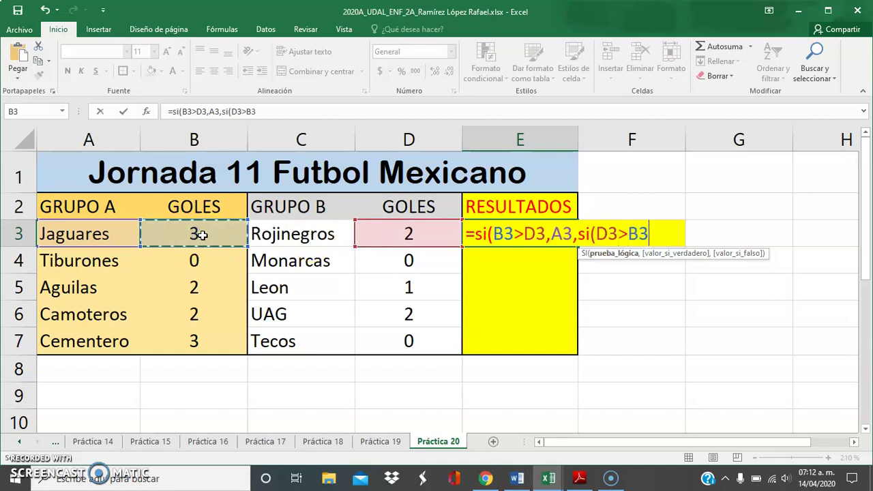
text(,)
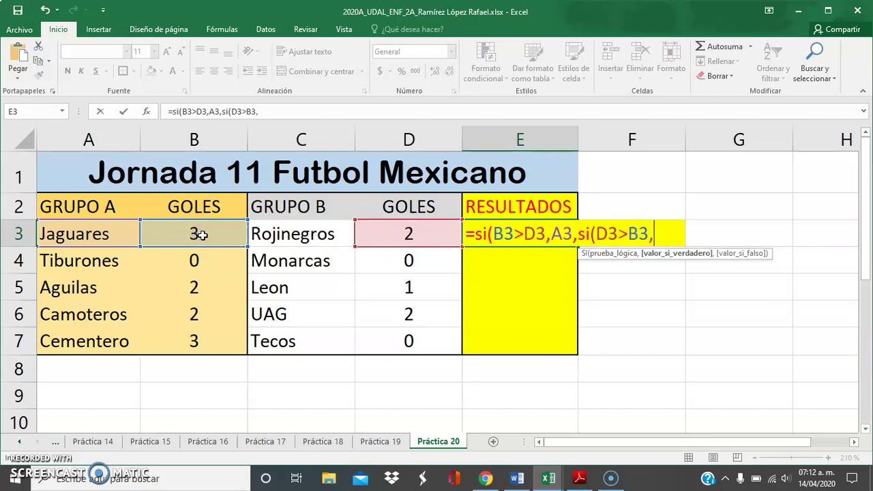
click(279, 237)
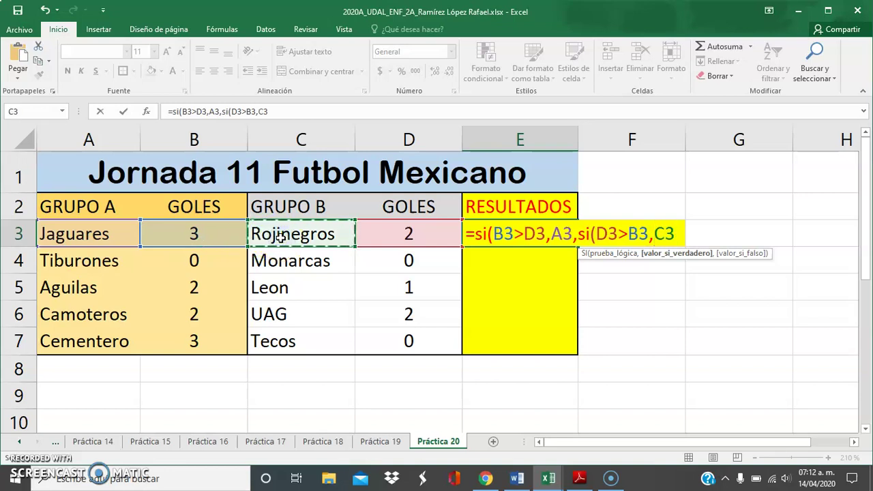
text(,)
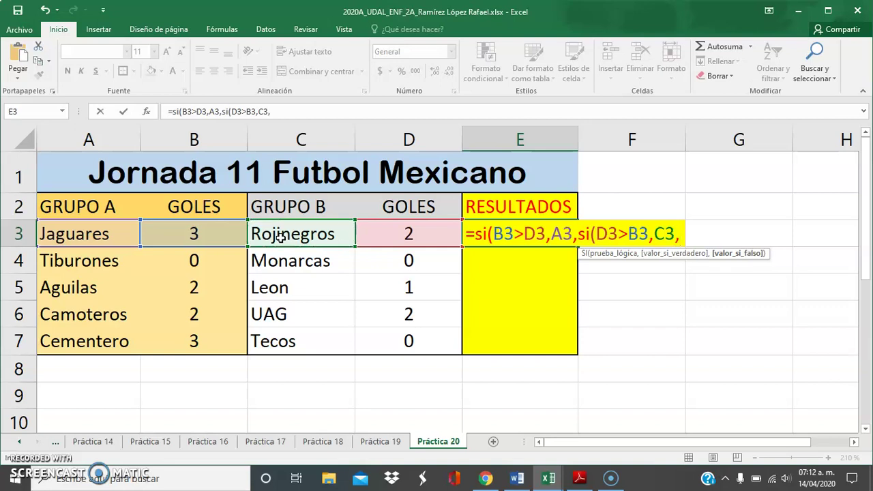
text("Empate")
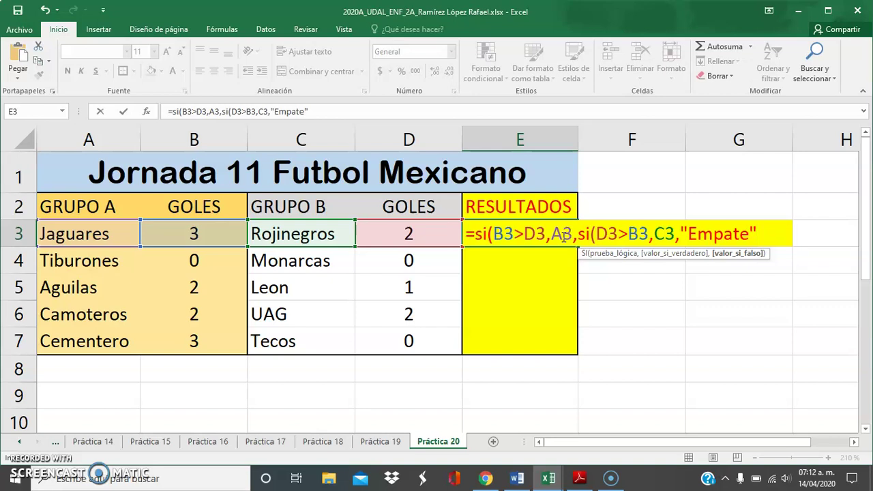
text()))
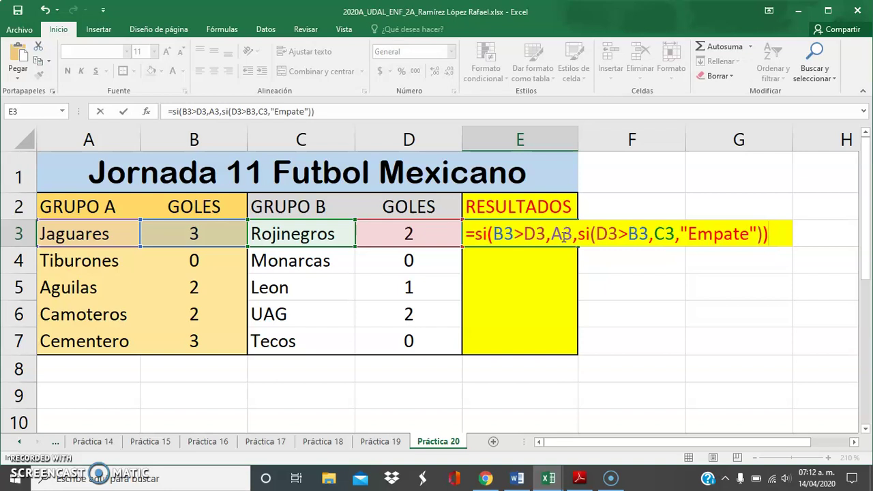
key(Return)
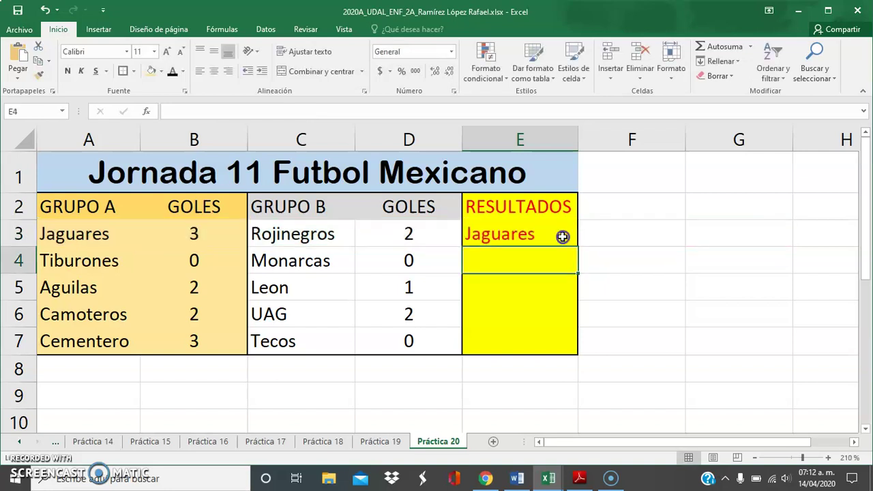
Fill E3's formula down to E7 and review the Jaguares, Tiburones and Aguilas match rows
click(562, 236)
drag(578, 247, 579, 355)
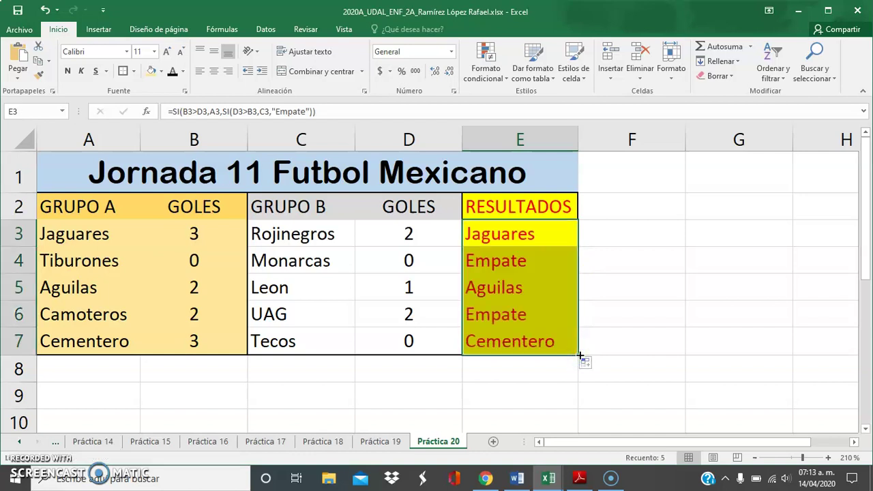
click(534, 307)
key(Up)
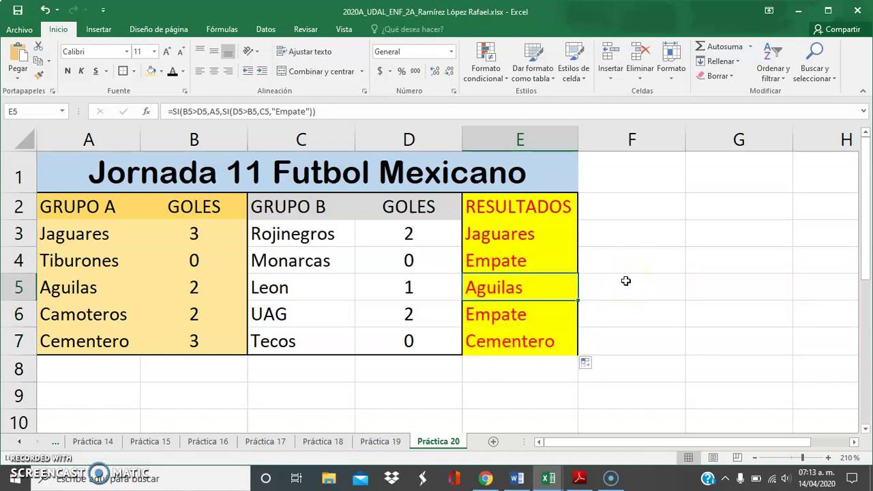
key(Up)
key(Up)
key(Left)
key(Left)
key(Left)
key(Left)
key(Right)
key(Right)
key(Right)
key(Right)
key(Left)
key(Down)
key(Left)
key(Left)
key(Left)
key(Right)
key(Right)
key(Right)
key(Down)
Try Jaguares' goals in B3 as 0 and 2, finally setting them to 3
key(Left)
key(Left)
key(Left)
key(Left)
key(Right)
key(Right)
key(Right)
key(Right)
key(Down)
key(Left)
key(Left)
key(Right)
key(Down)
key(Up)
key(Up)
key(Left)
key(Left)
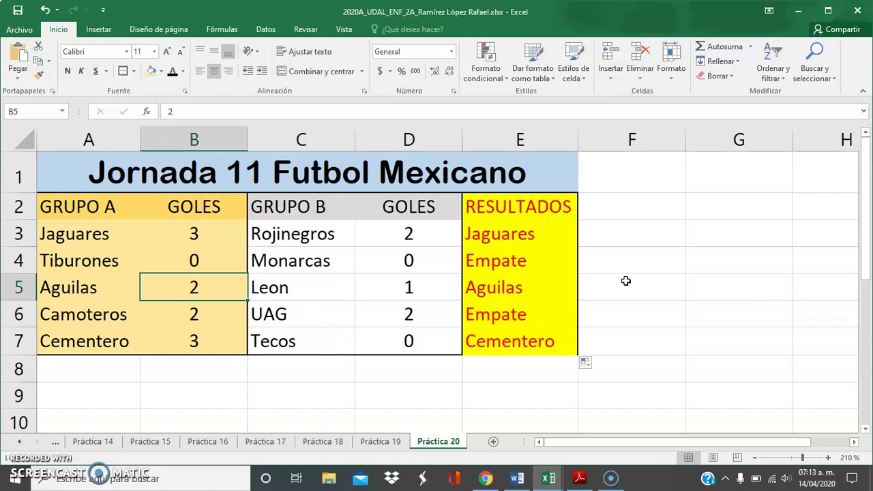
key(Up)
key(Up)
key(Right)
key(Left)
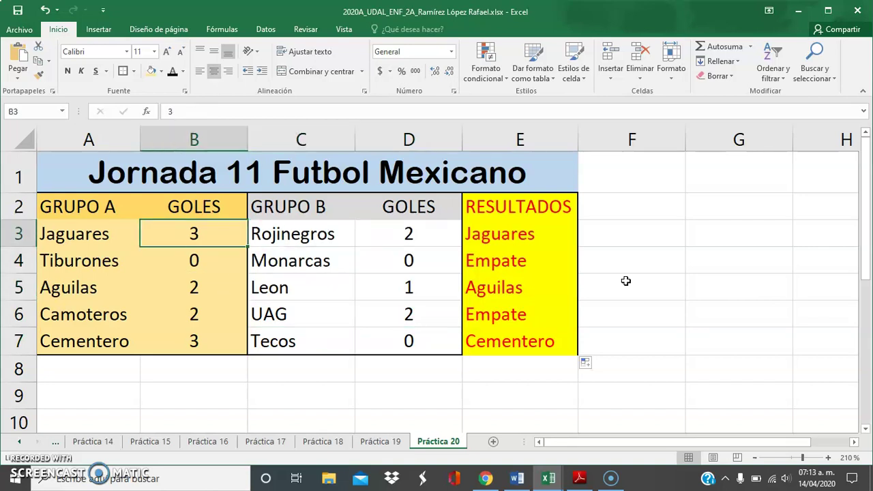
text(0)
key(Return)
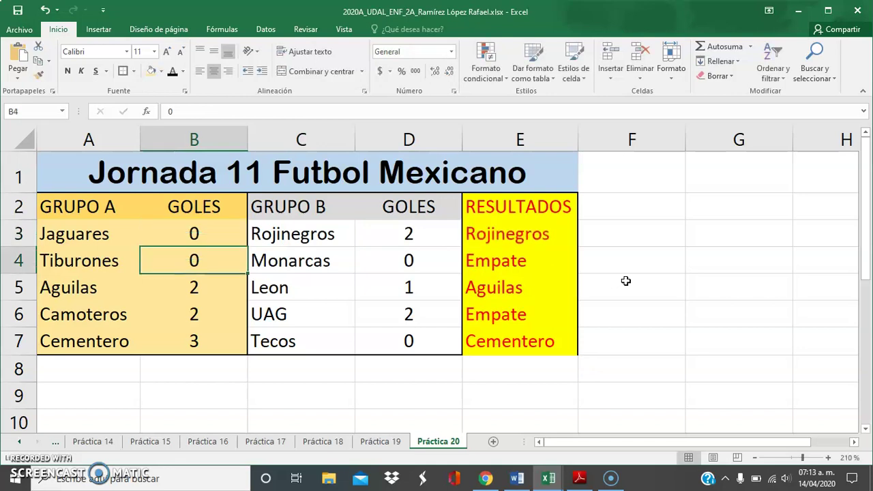
key(Up)
key(Right)
key(Left)
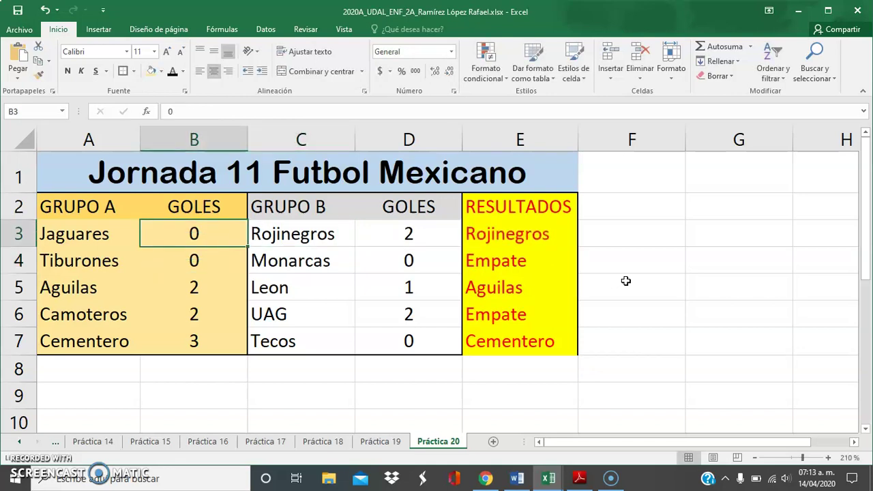
text(2)
key(Return)
key(Up)
text(3)
key(Return)
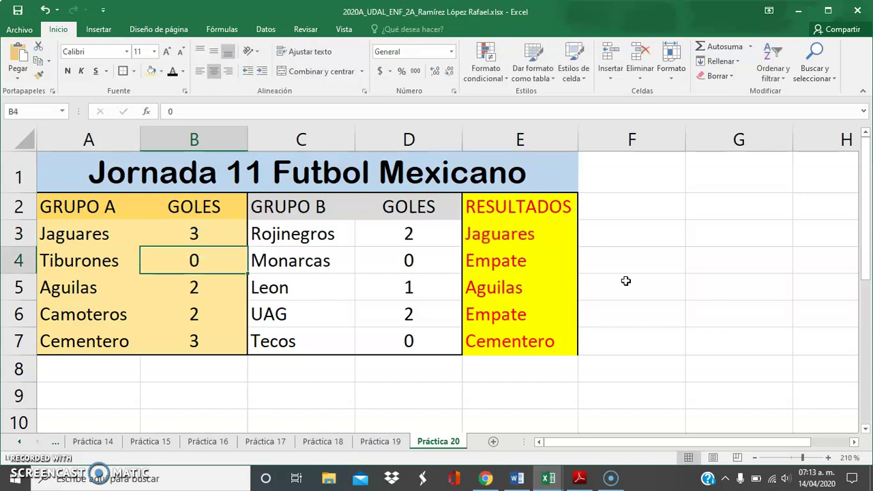
key(Right)
key(Right)
key(Right)
key(Up)
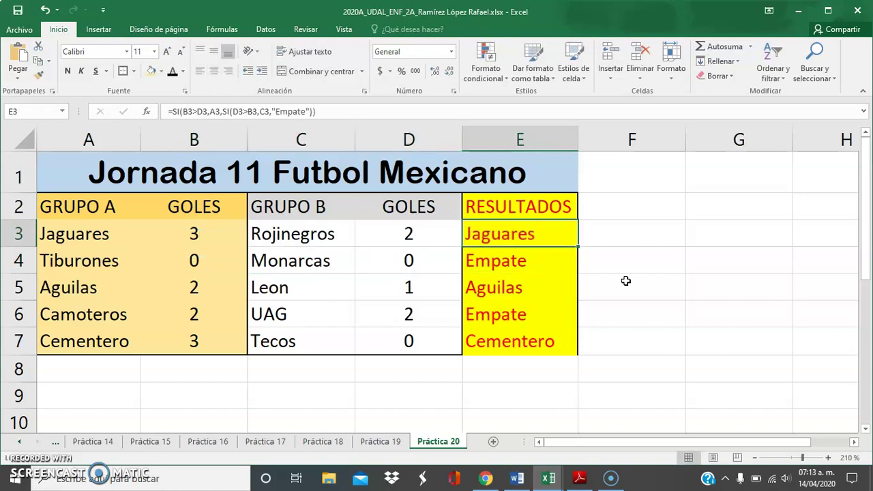
key(F2)
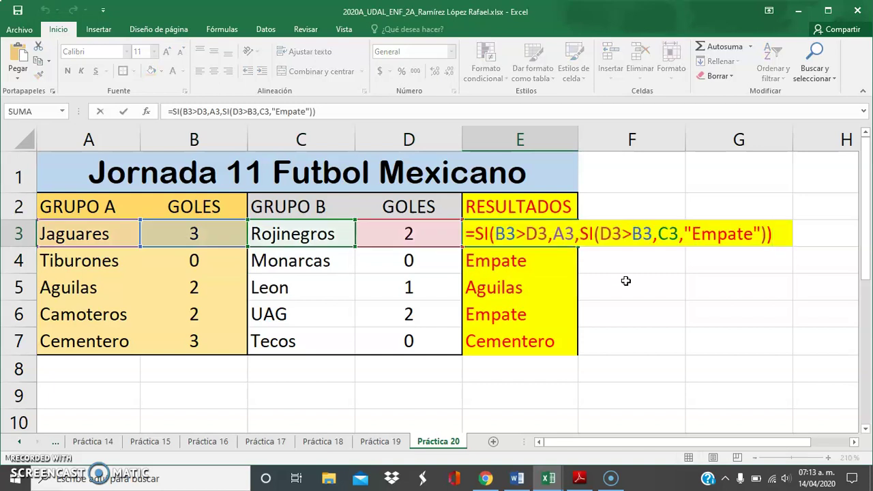
key(Left)
key(Left)
key(Left)
key(Left)
key(Left)
key(Left)
key(Left)
key(Left)
key(Left)
key(Right)
key(Right)
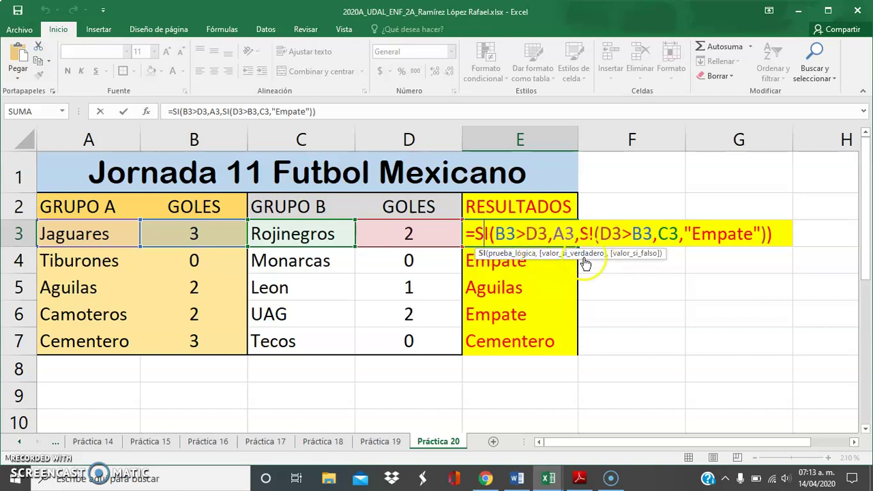
key(Right)
key(Right)
key(Right)
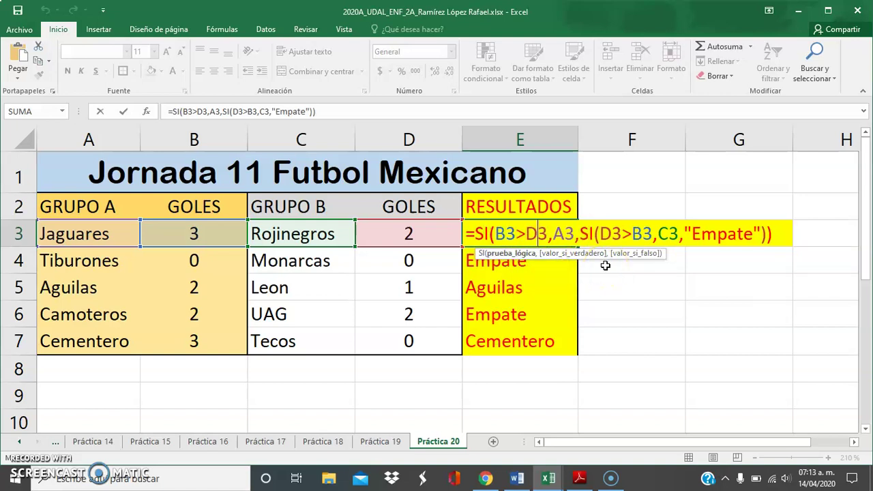
key(Right)
key(Right)
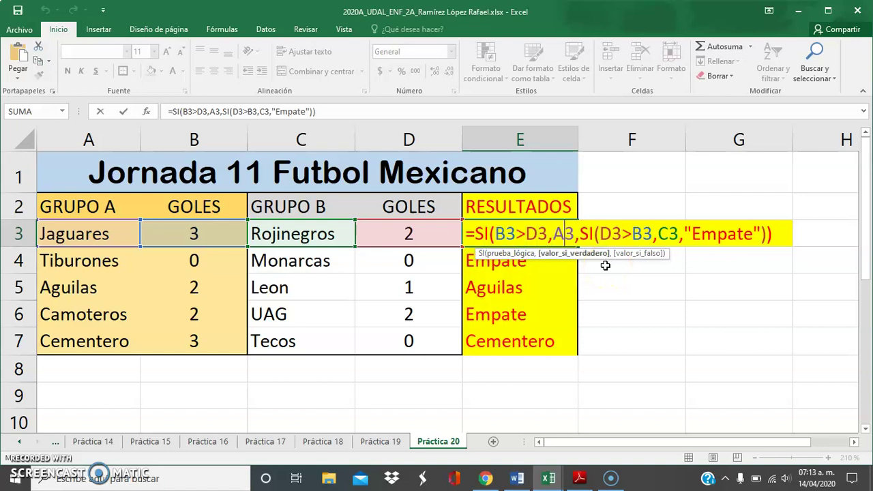
key(Right)
key(Right)
key(Right)
key(Right)
key(Right)
key(Right)
key(Right)
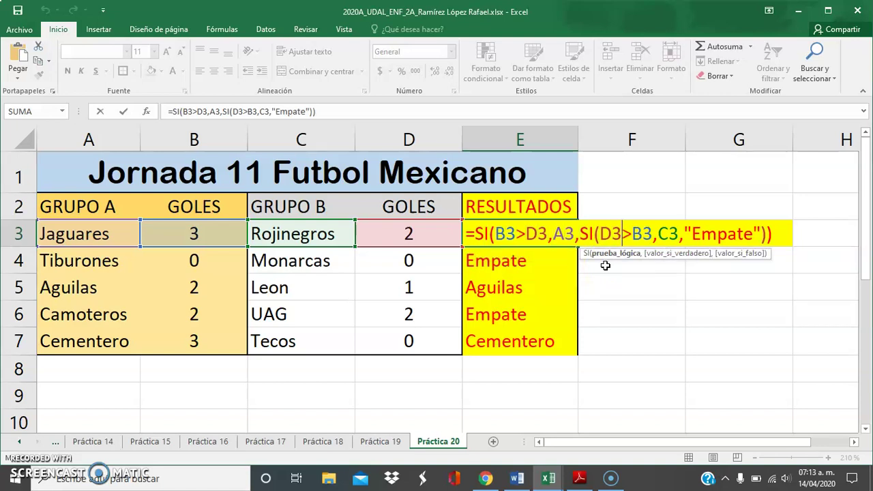
key(Right)
key(Right)
key(Right)
key(Right)
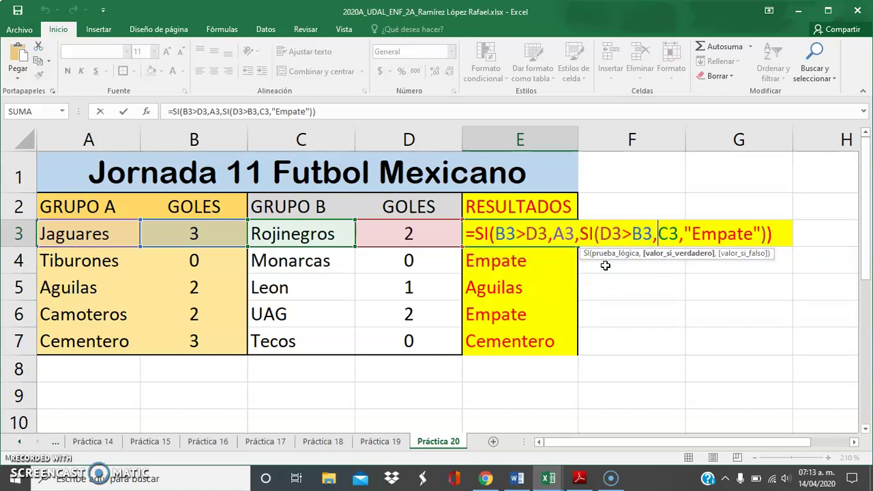
key(Left)
key(Left)
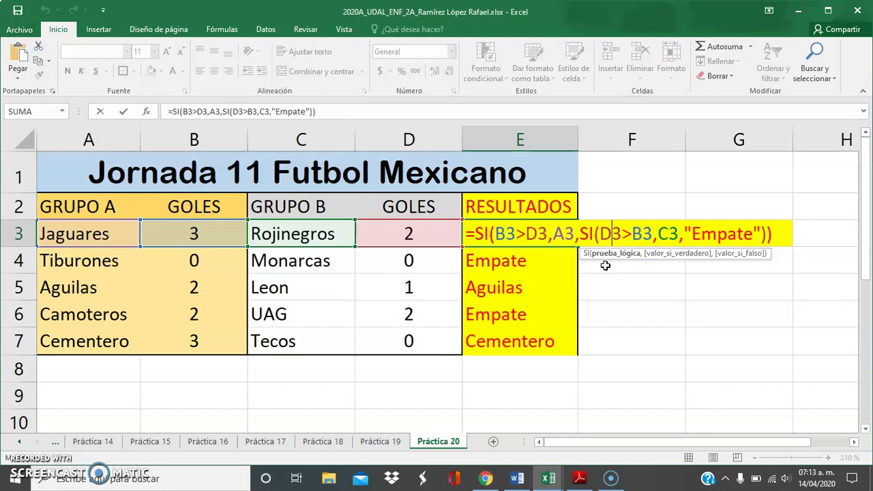
key(Left)
key(Left)
key(Left)
key(Right)
key(Right)
key(Right)
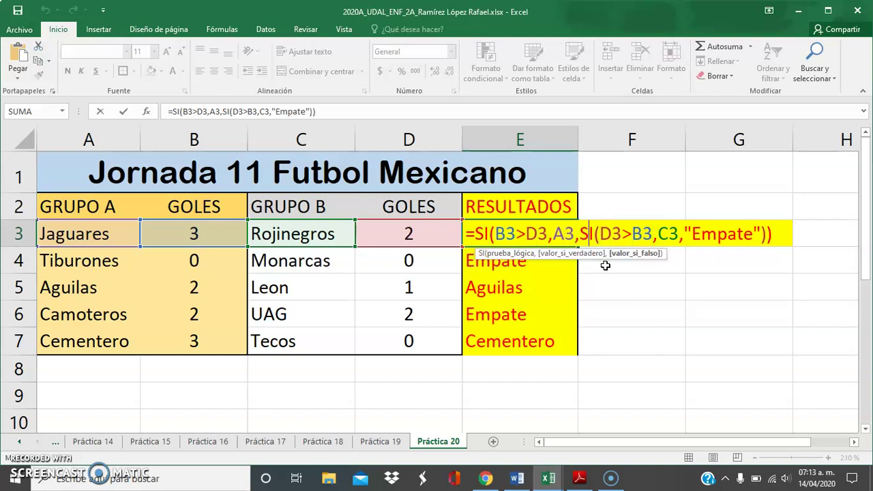
key(Right)
key(Right)
key(Right)
key(Right)
key(Right)
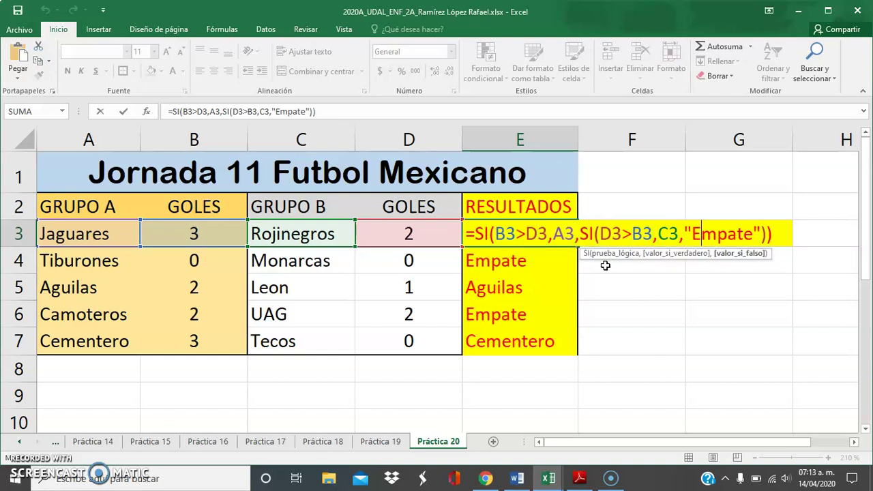
key(Return)
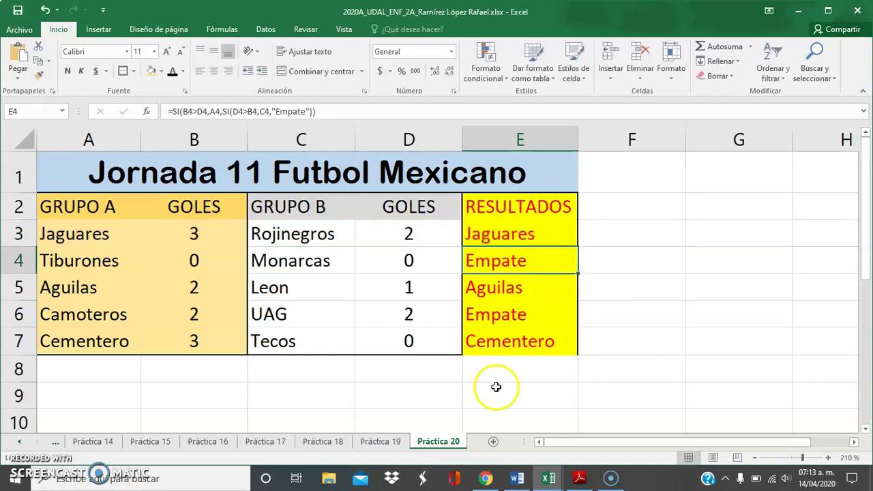
Add a blank sheet after Práctica 20 and name it Práctica 21
click(493, 442)
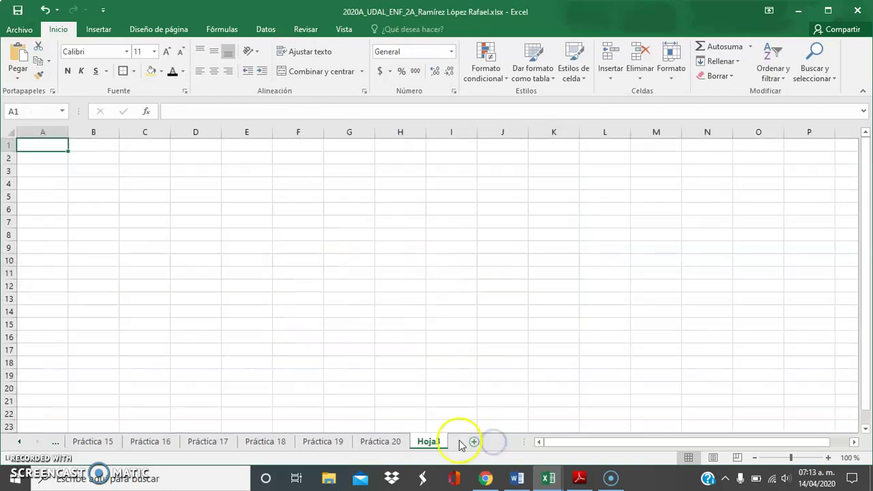
key(alt+h)
text(orPr)
text(áctica 2)
text(1)
key(Return)
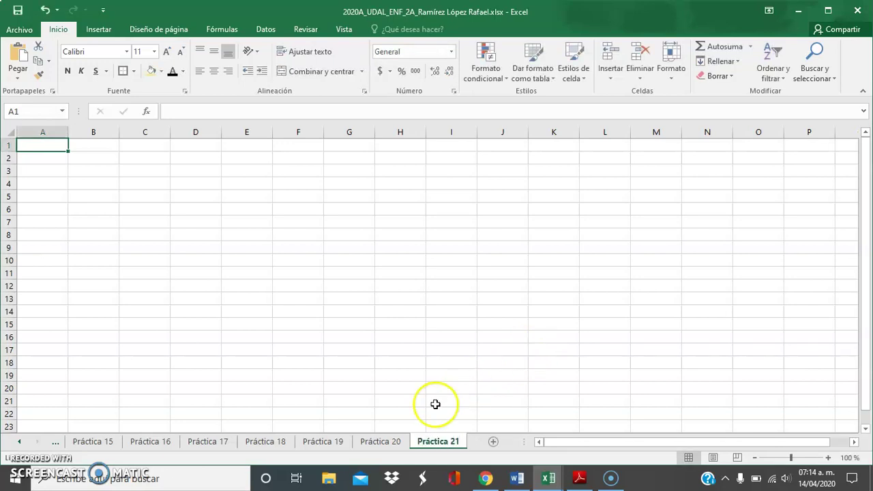
key(alt+Tab)
Bring up page 17's Práctica 21 rules for the $1500.00 fee's discount and surcharge
key(Tab)
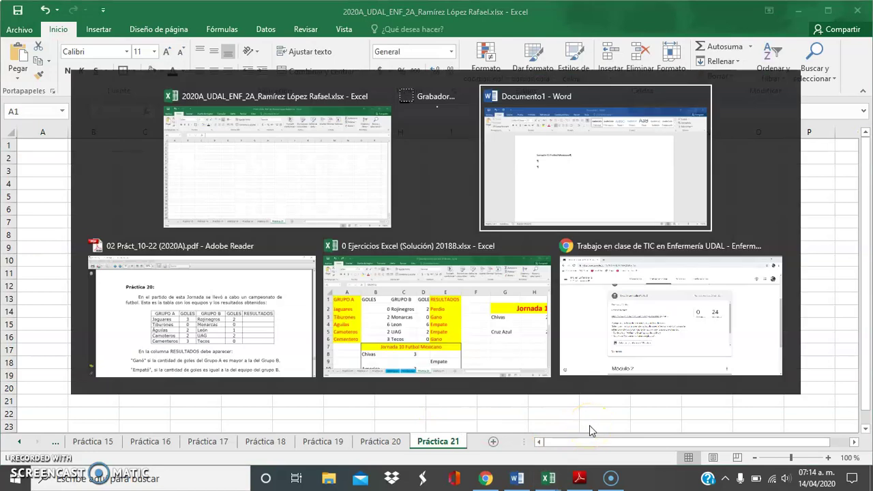
key(Tab)
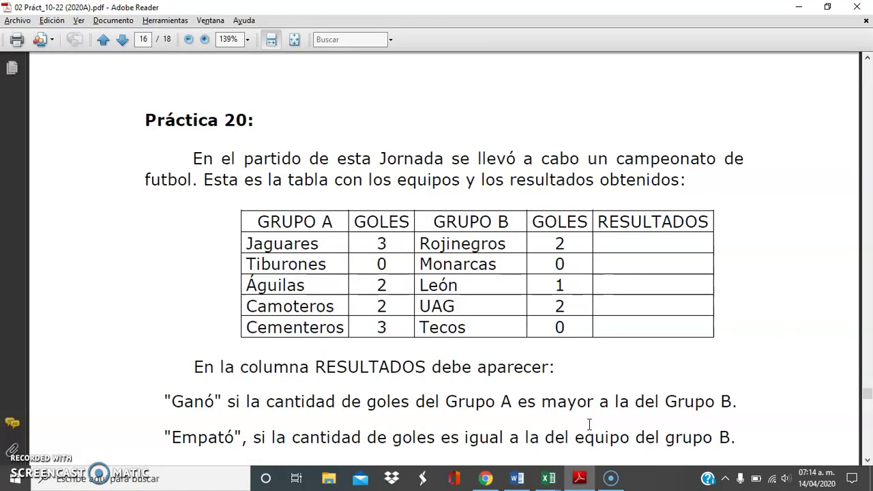
scroll(589, 425, down, 5)
scroll(591, 430, down, 5)
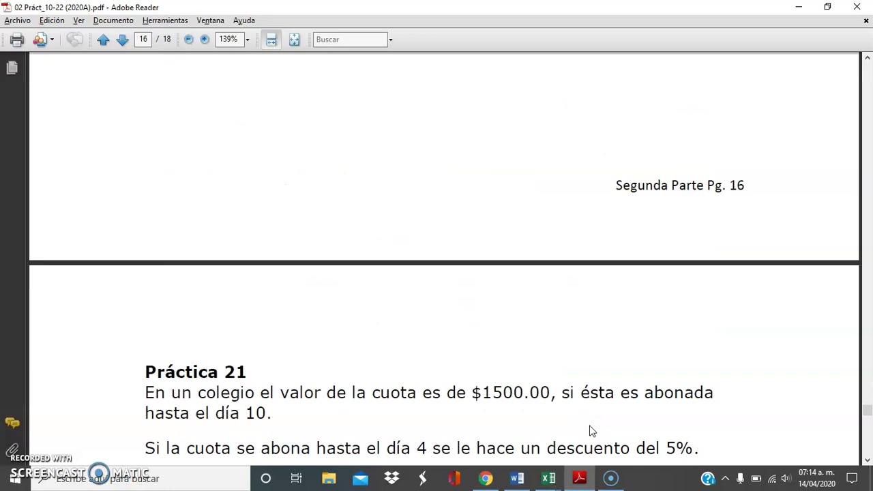
scroll(591, 431, down, 5)
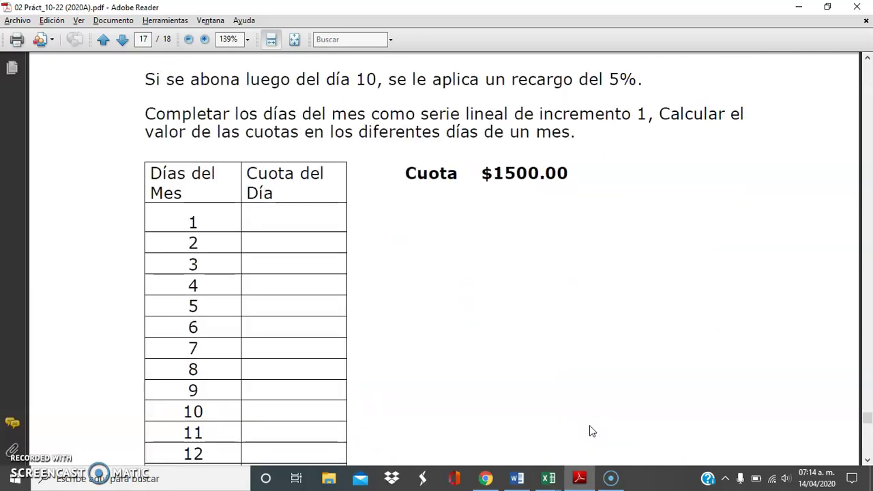
click(789, 162)
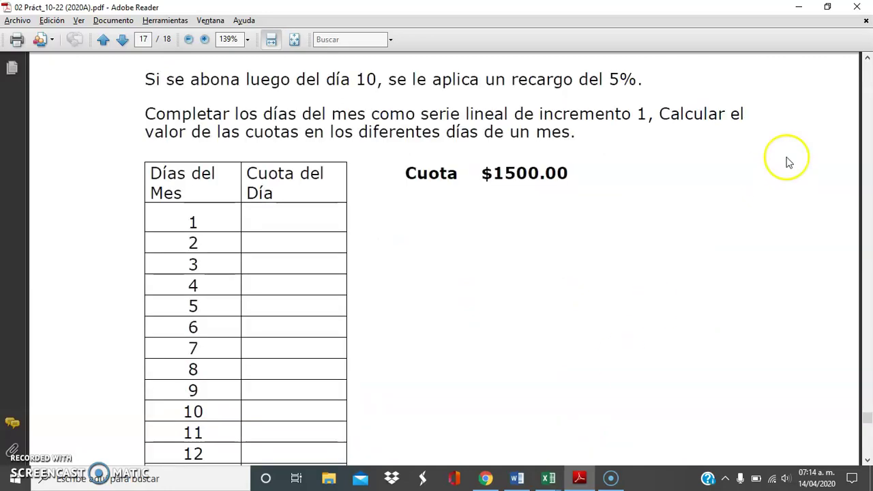
click(868, 60)
click(869, 60)
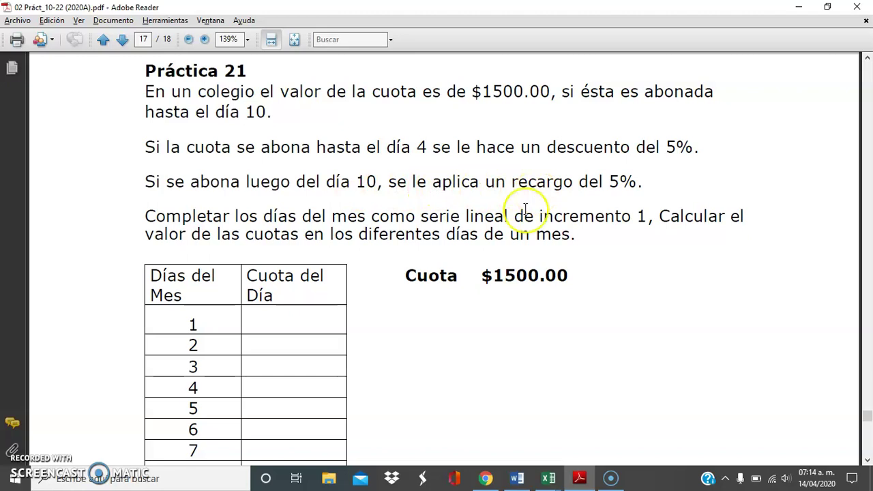
key(alt+Tab)
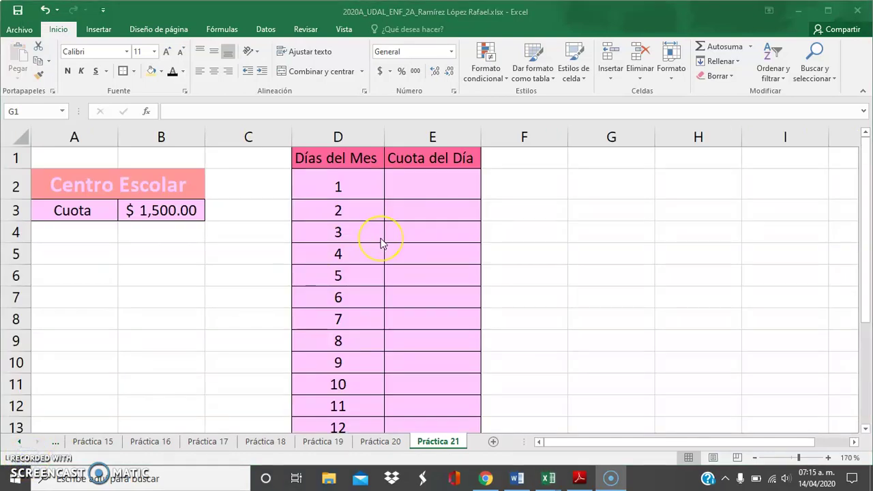
Select E2, the first empty Cuota del Día cell, then return to the PDF
click(426, 183)
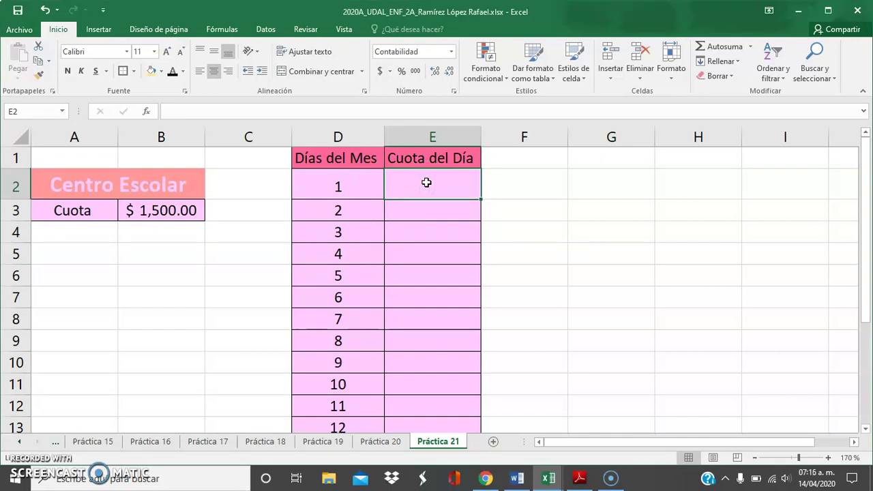
key(alt+Tab)
key(alt+Tab)
key(alt+Tab)
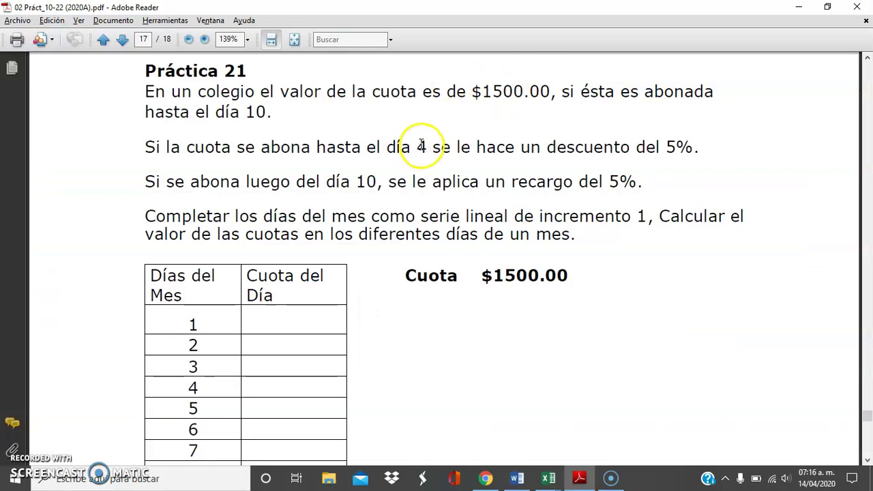
Highlight '4 se le' in the PDF's discount sentence, then return to Excel
drag(417, 147, 460, 151)
key(alt+Tab)
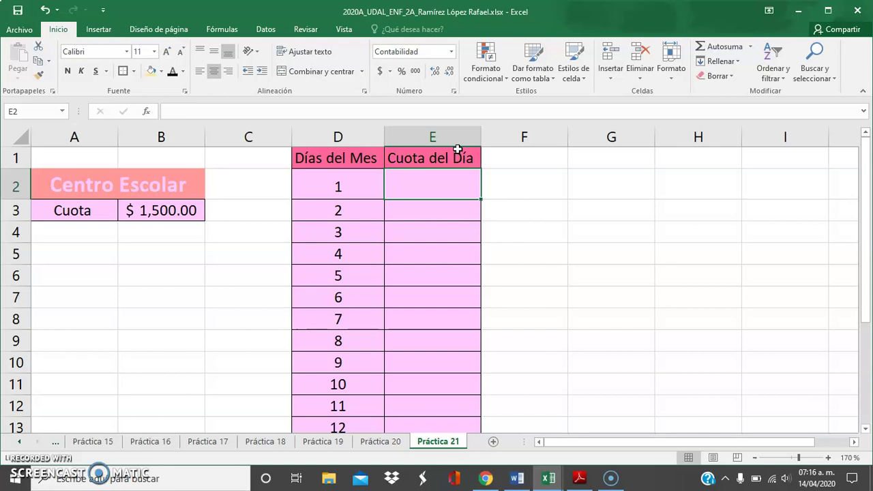
Enter =SI(D2<=5,$B$3-$B$3*5%) in E2 so day 1 shows $1,425.00
text(=)
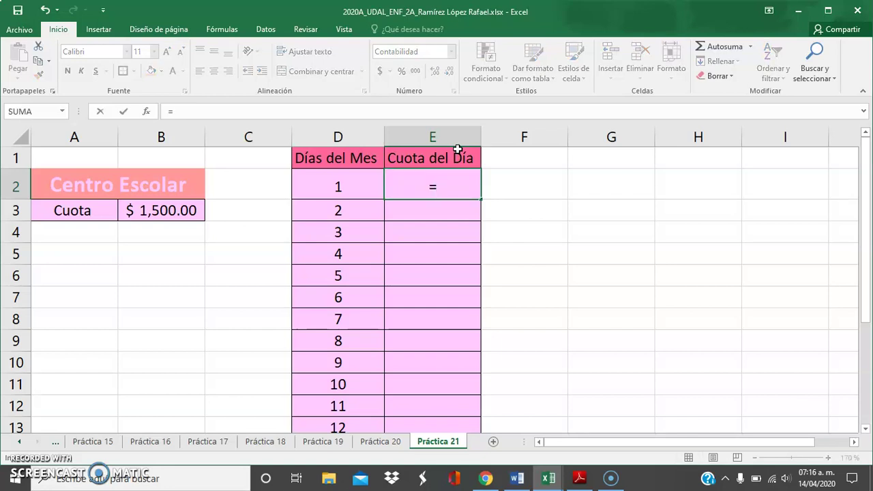
text(si()
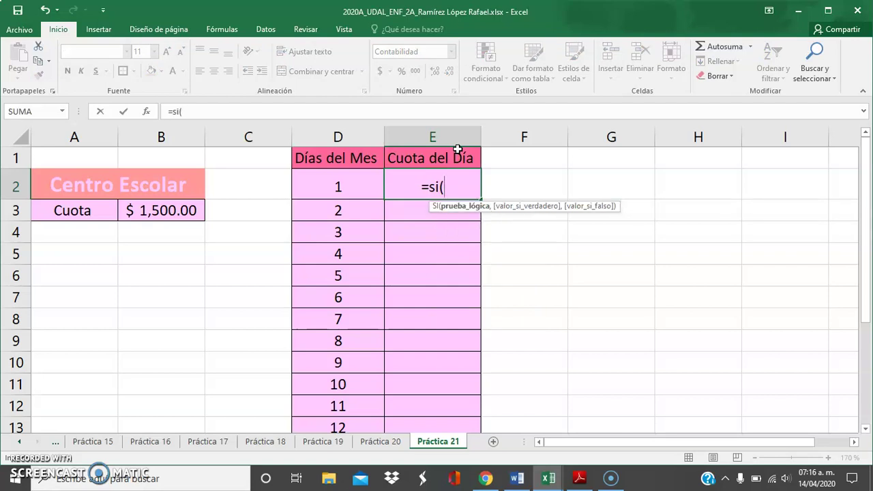
click(348, 184)
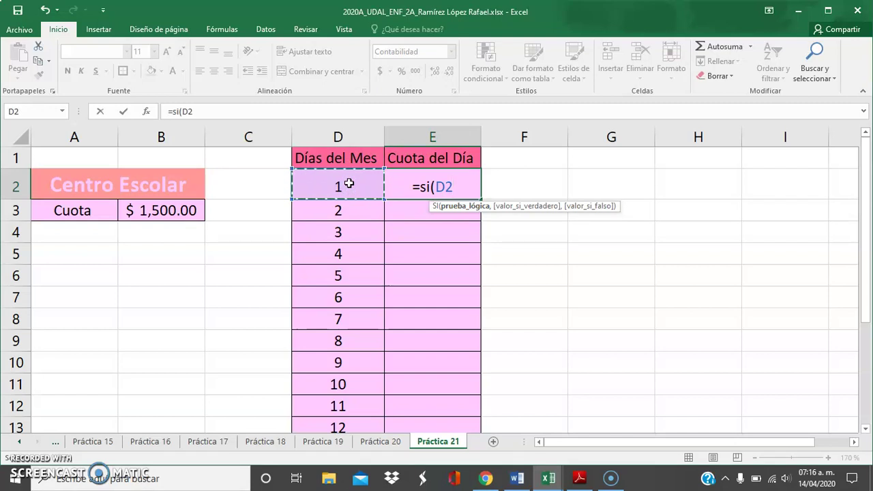
text(<5)
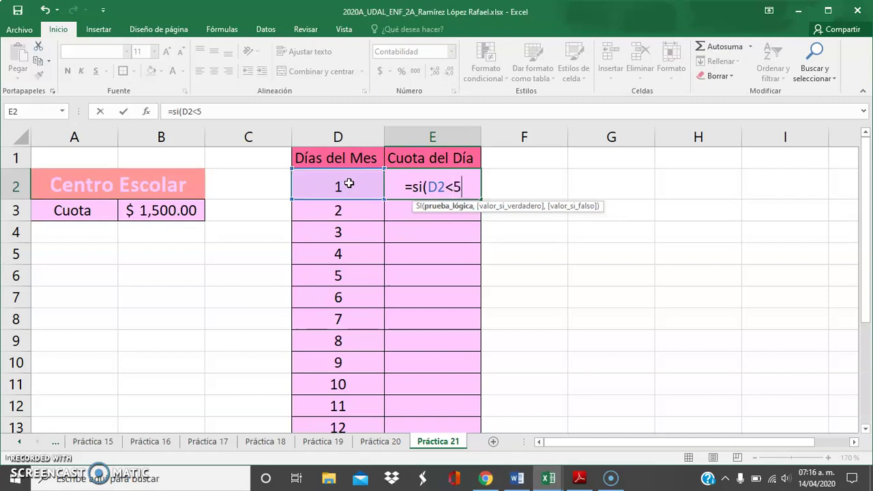
key(BackSpace)
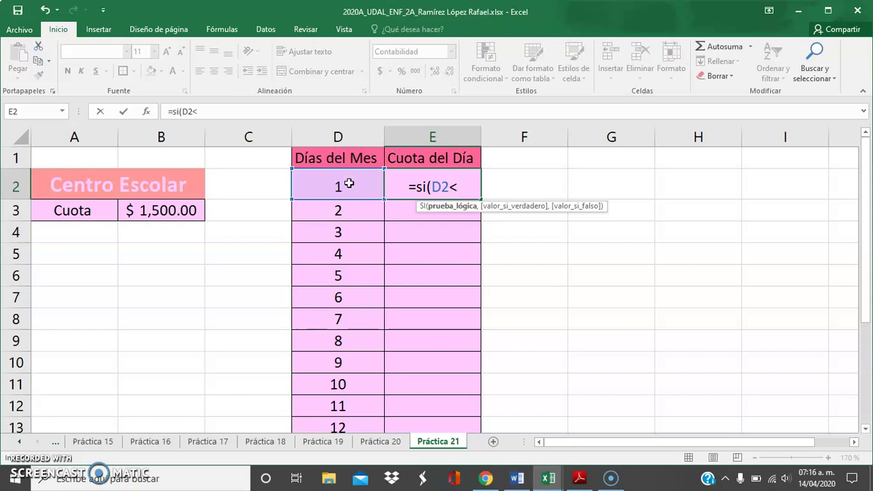
text(=)
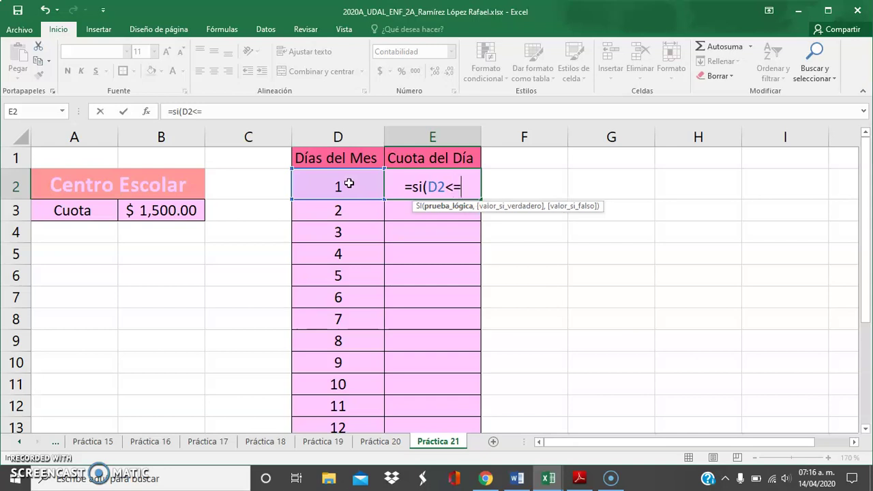
text(5)
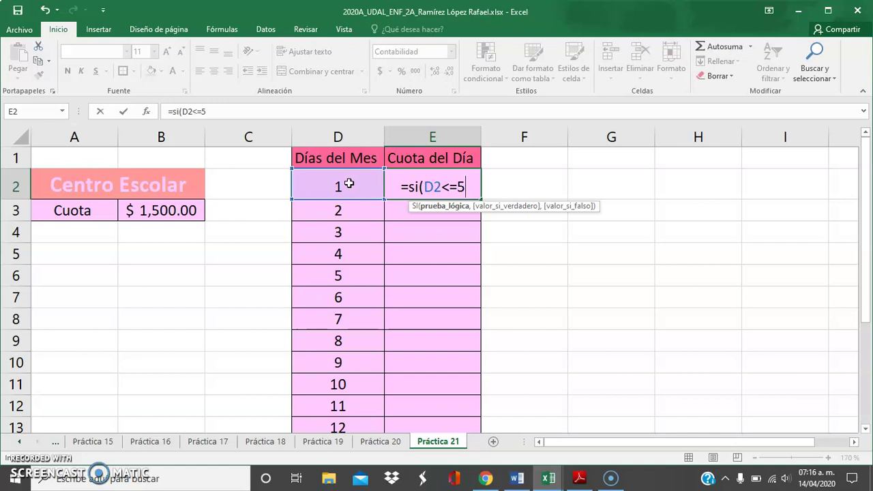
text(,)
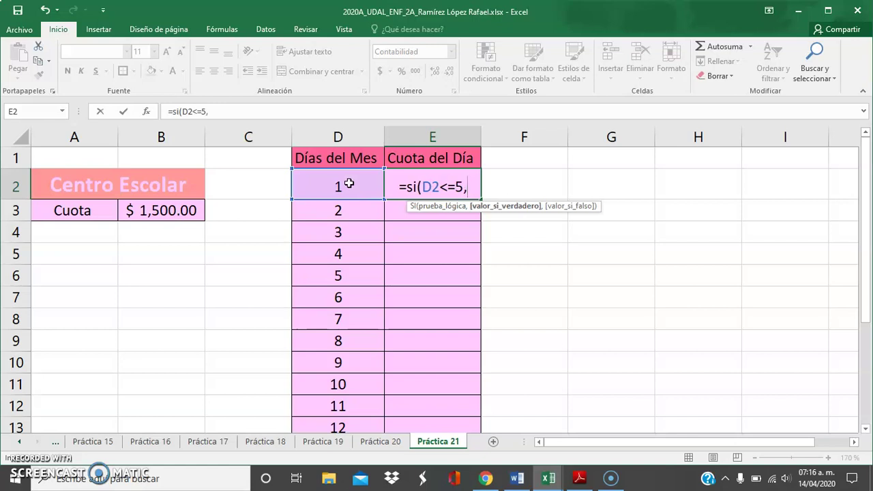
click(189, 212)
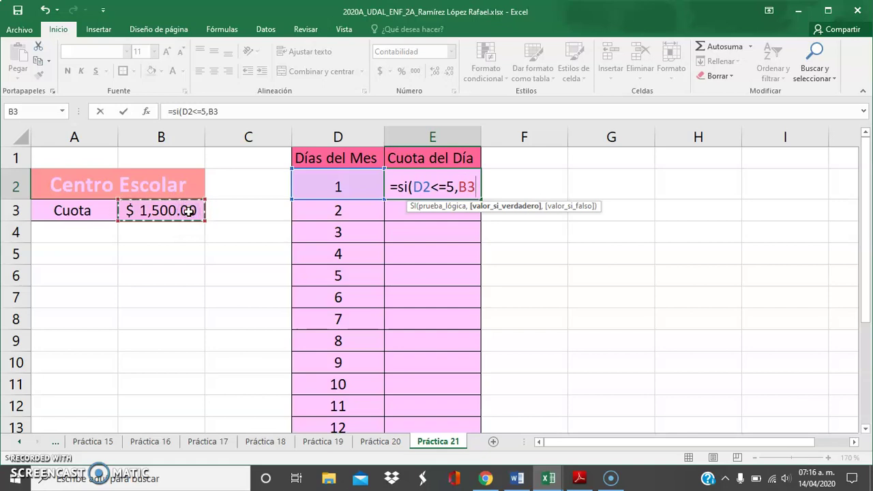
key(F4)
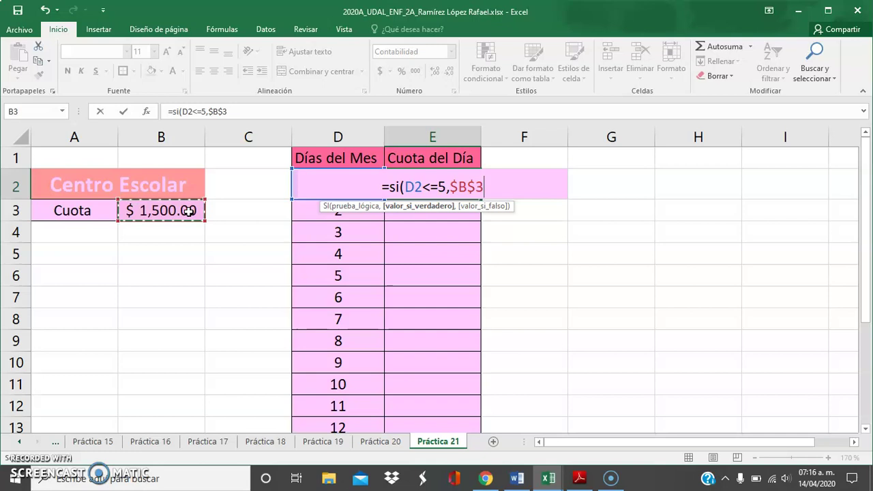
text(-)
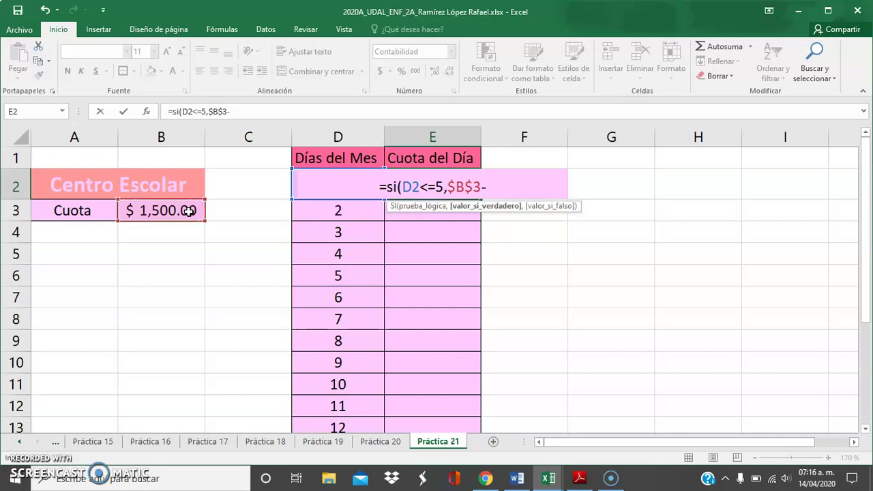
click(172, 211)
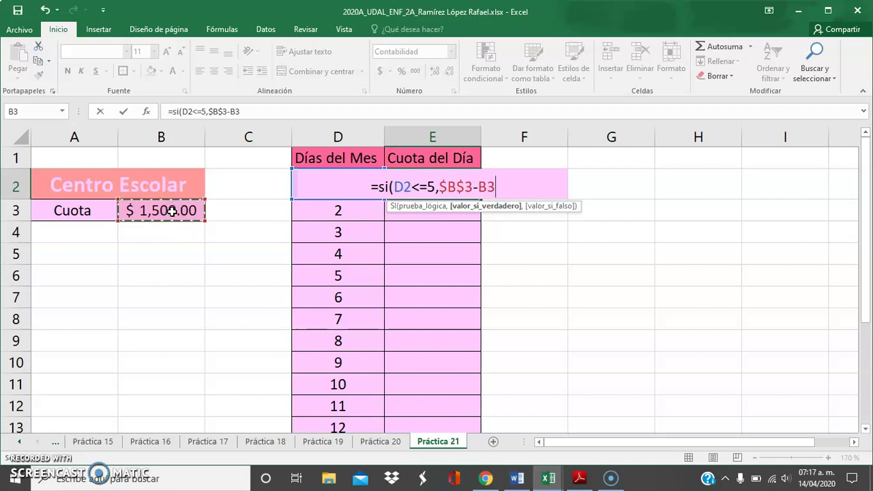
key(F4)
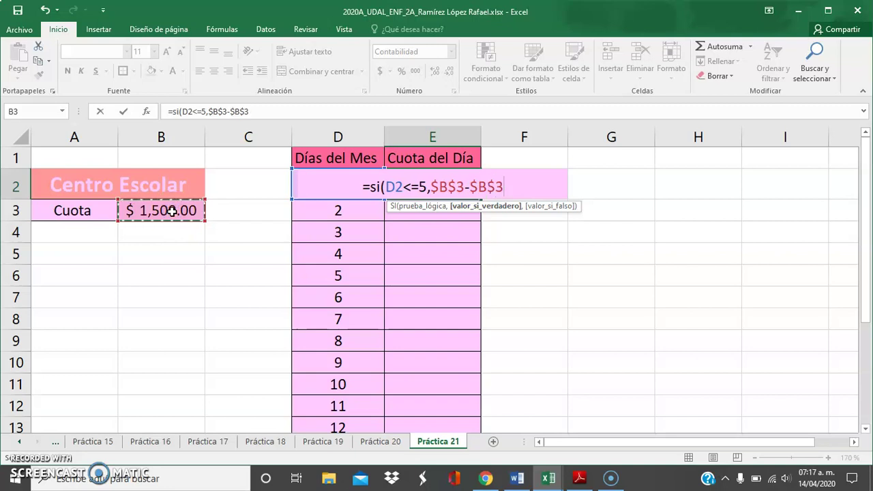
text(*)
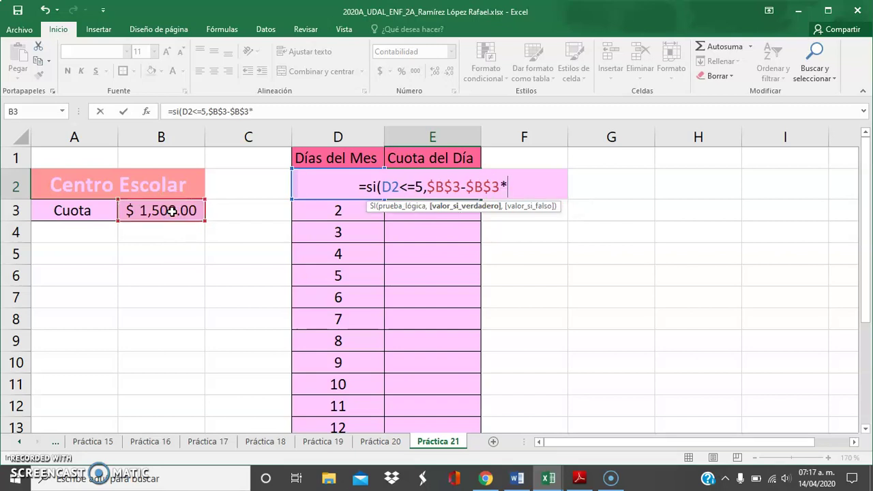
text(5%)
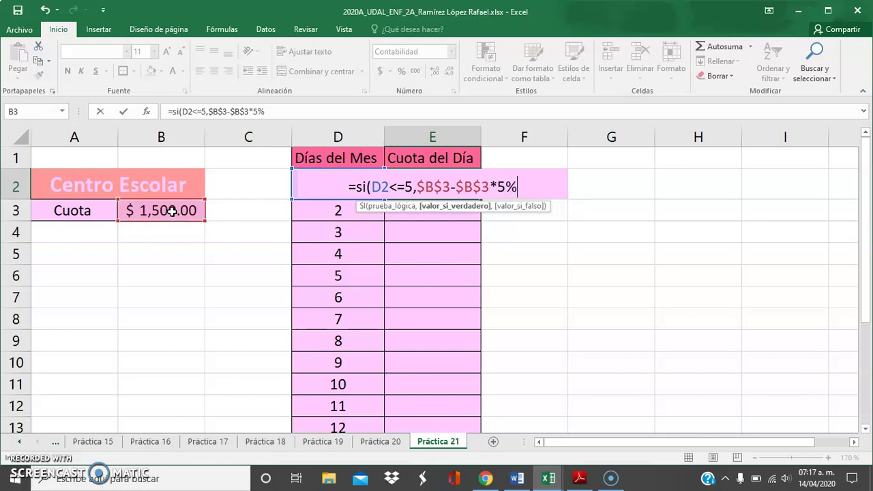
key(ctrl+Return)
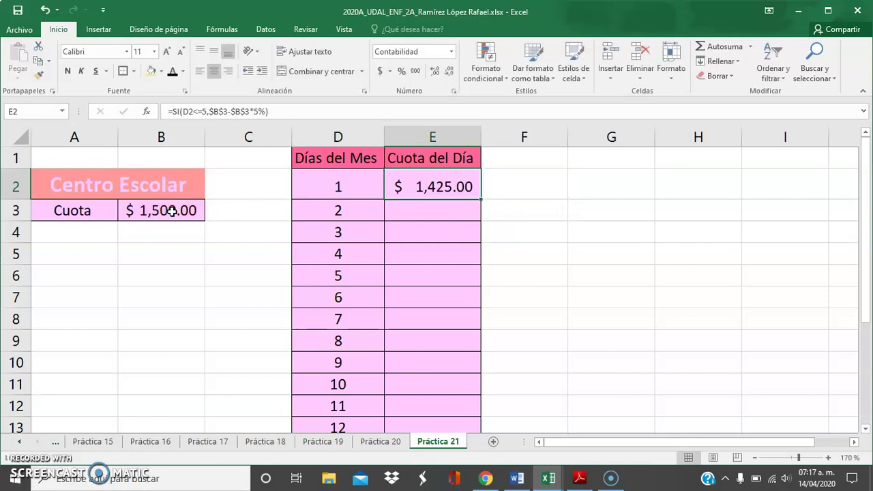
Reopen E2's formula and begin a nested SI(D2>10, ...) branch
key(F2)
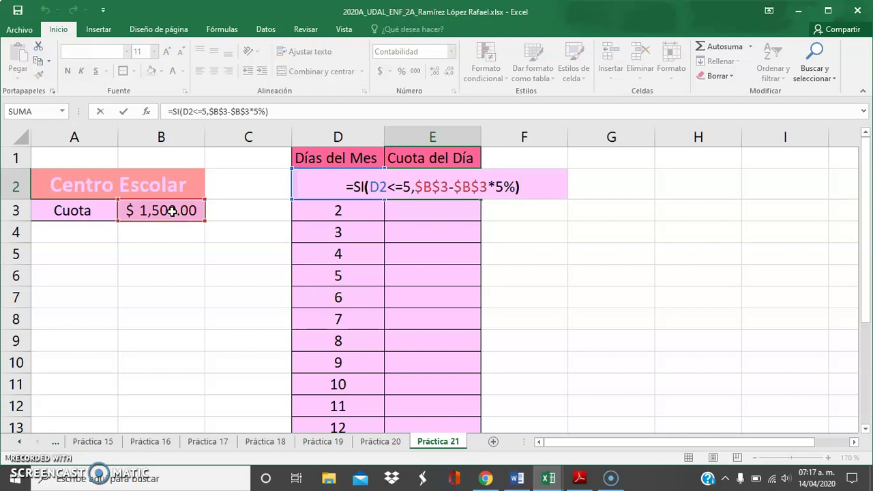
key(BackSpace)
key(Left)
key(Left)
key(Left)
key(Left)
key(Left)
key(Left)
key(Left)
key(Left)
key(Right)
key(Right)
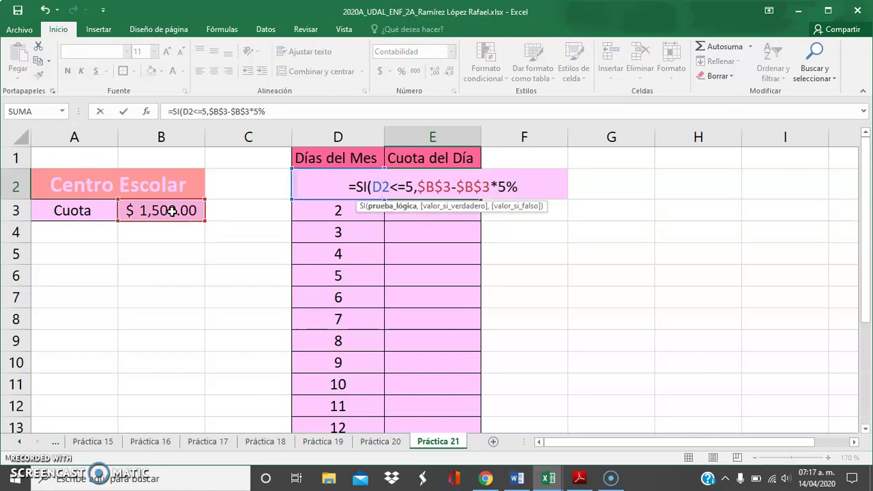
key(Right)
key(Right)
key(Right)
key(Right)
key(Right)
key(Right)
key(Right)
key(Right)
key(Right)
key(Right)
key(Right)
key(Right)
key(Right)
key(Right)
key(Right)
key(Right)
key(Right)
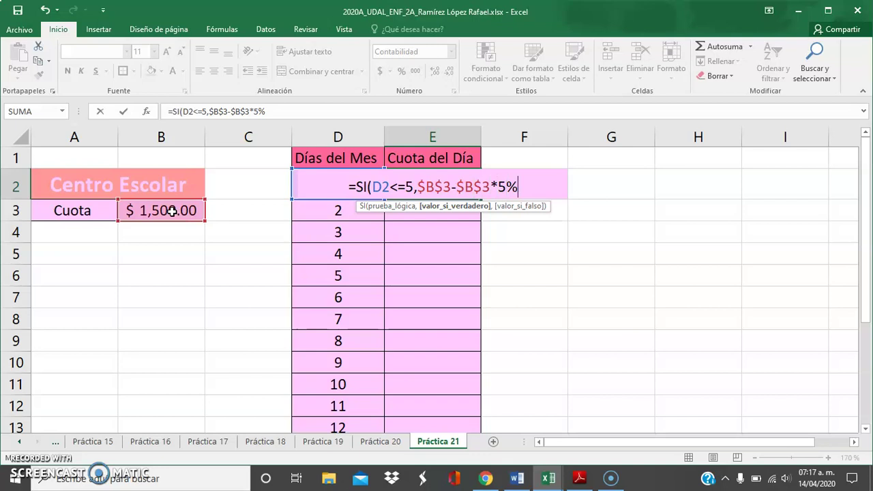
text(,)
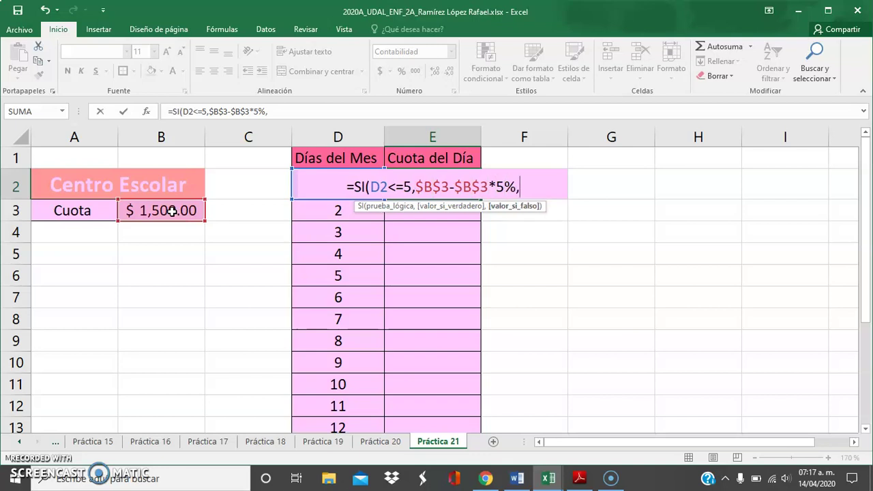
text(si)
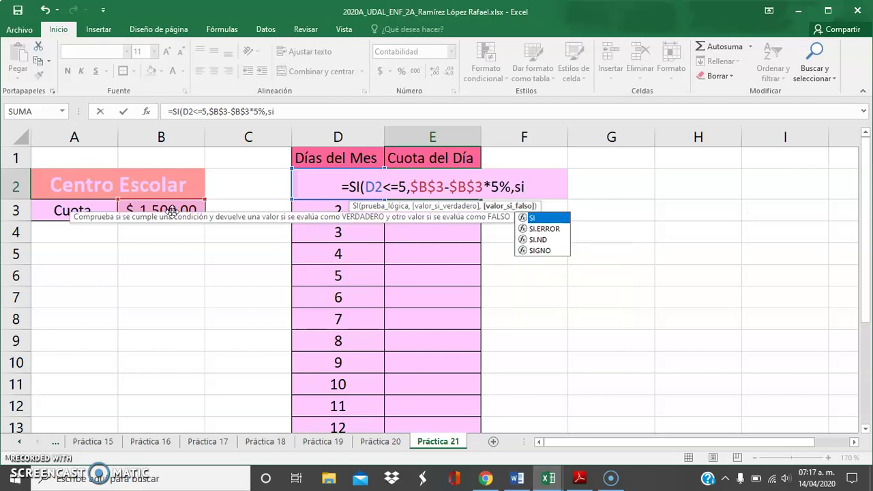
text(()
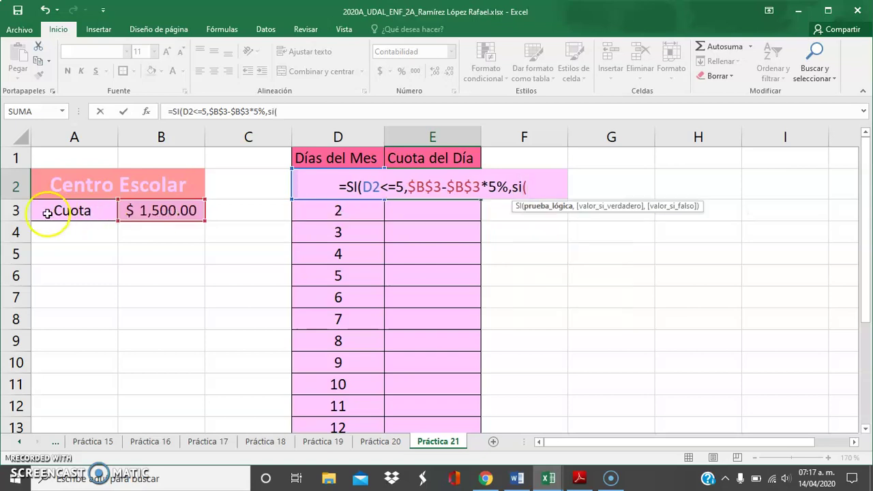
text(D2)
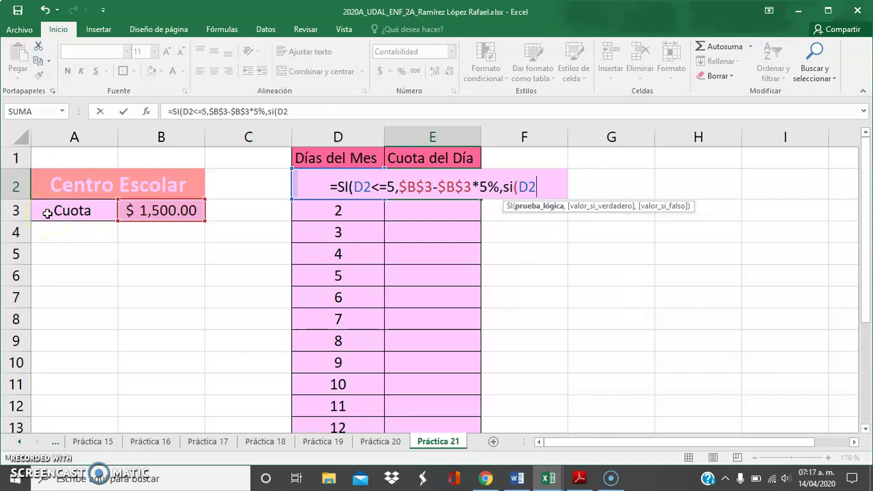
text(>)
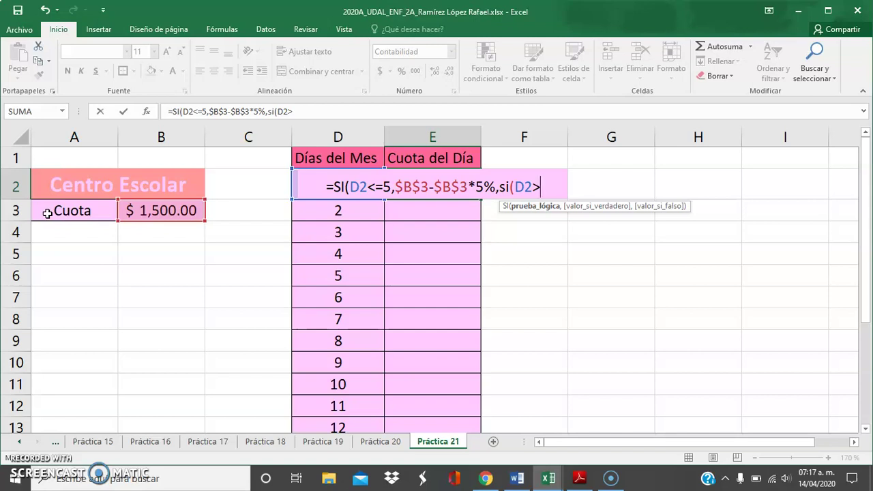
text(10)
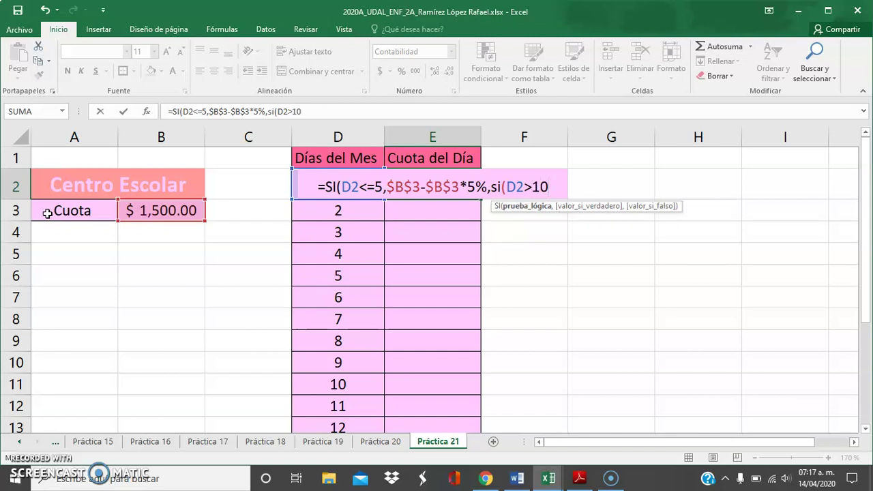
text(,)
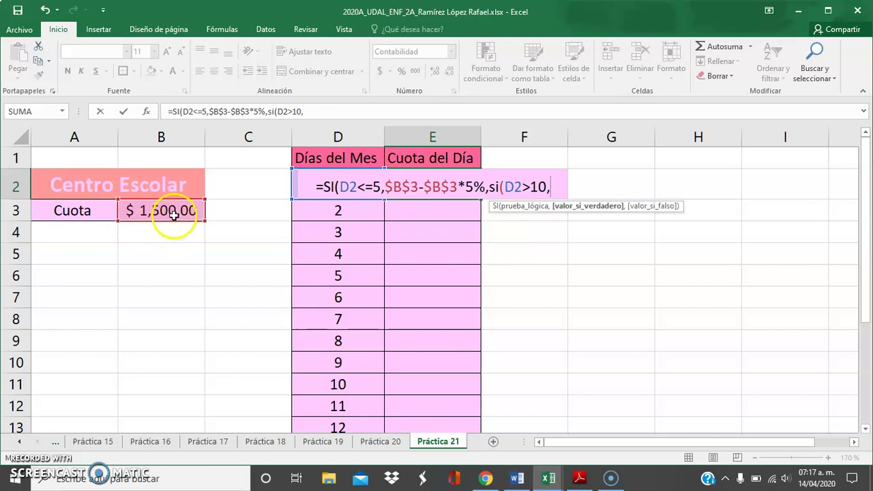
Make the nested branch return $B$3+$B$3*5% for days over 10
click(173, 215)
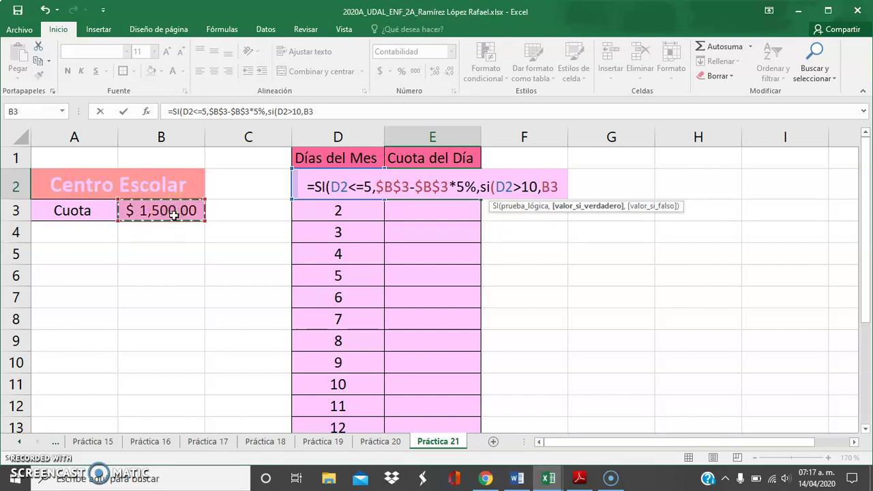
key(F4)
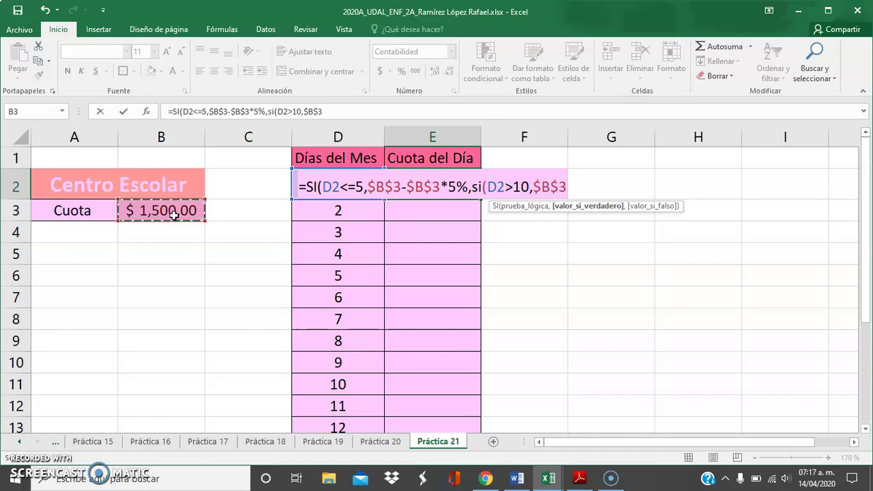
text(+)
click(174, 215)
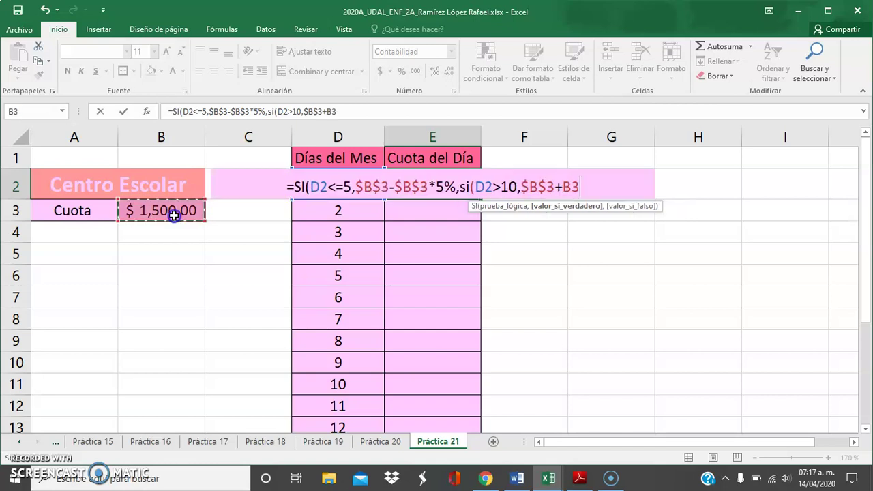
key(F4)
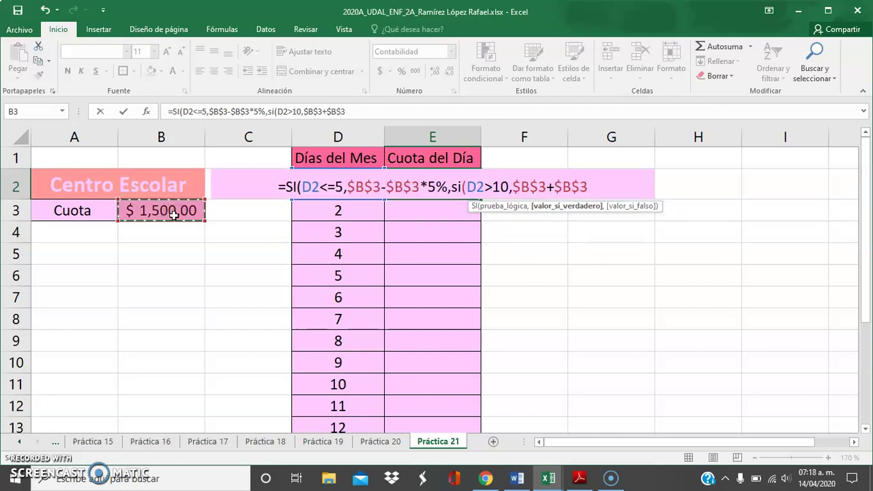
text(*)
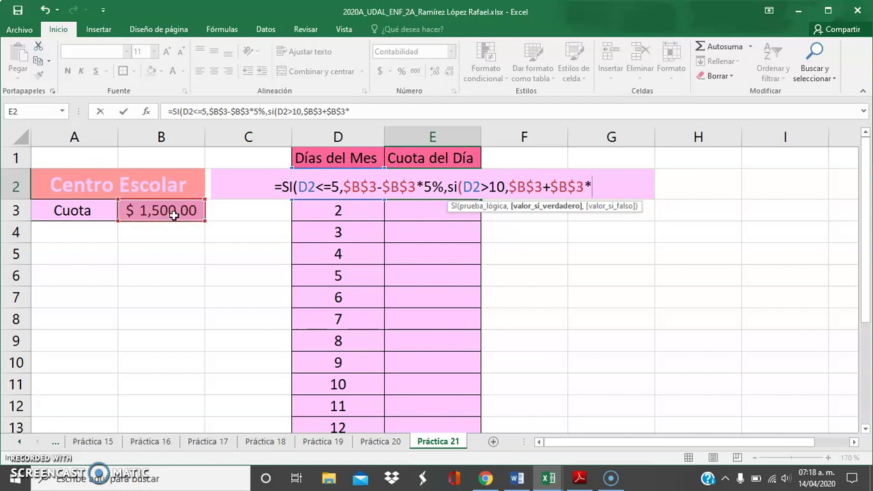
text(10)
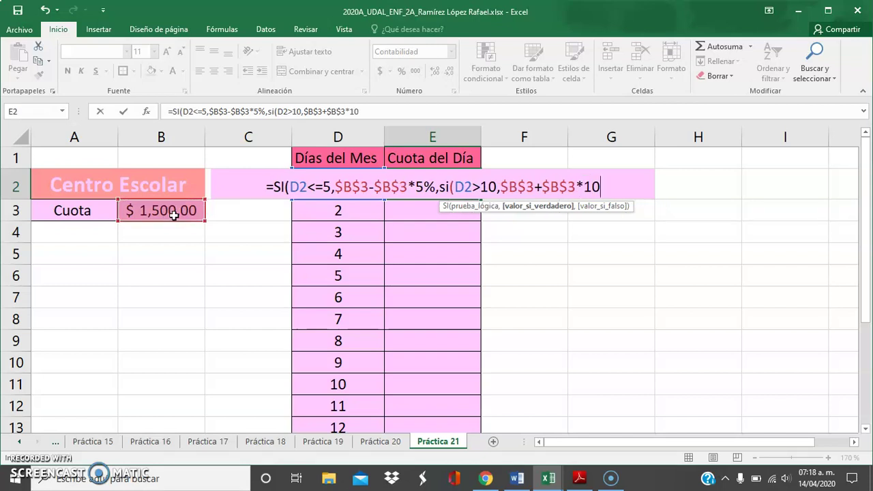
key(BackSpace)
key(BackSpace)
text(5%)
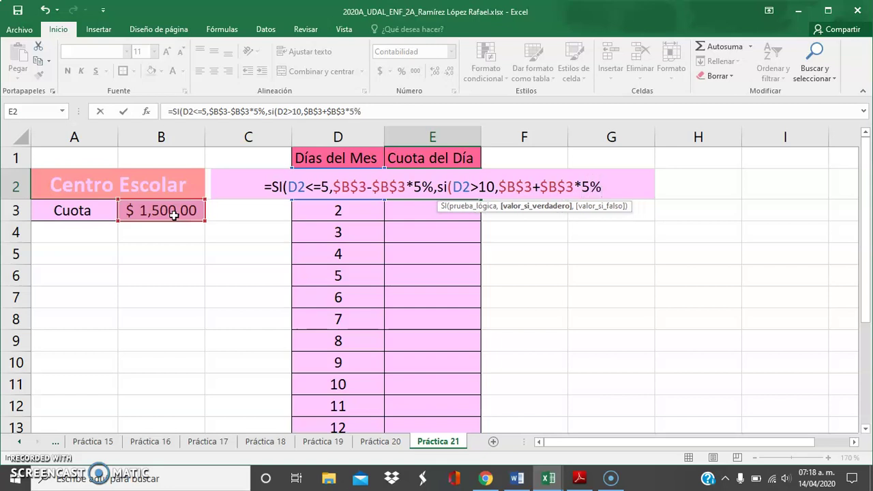
text(,)
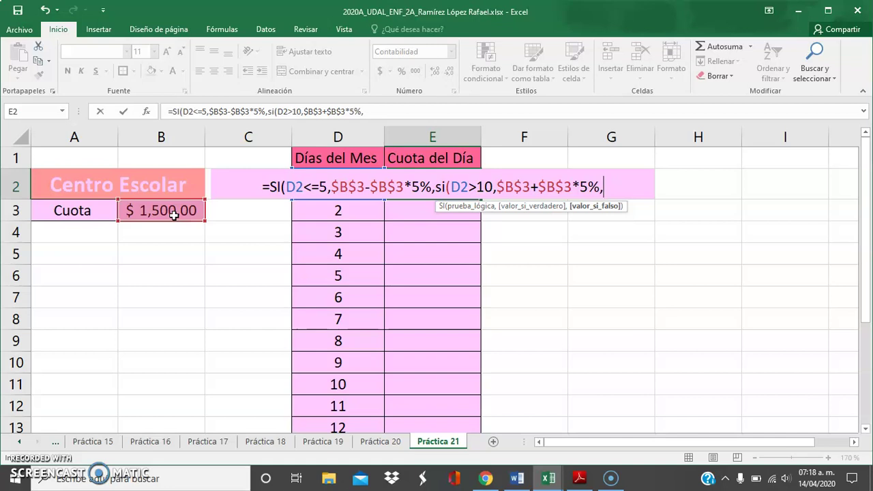
Finish the formula with $B$3 as the fallback and close both SI functions
click(174, 215)
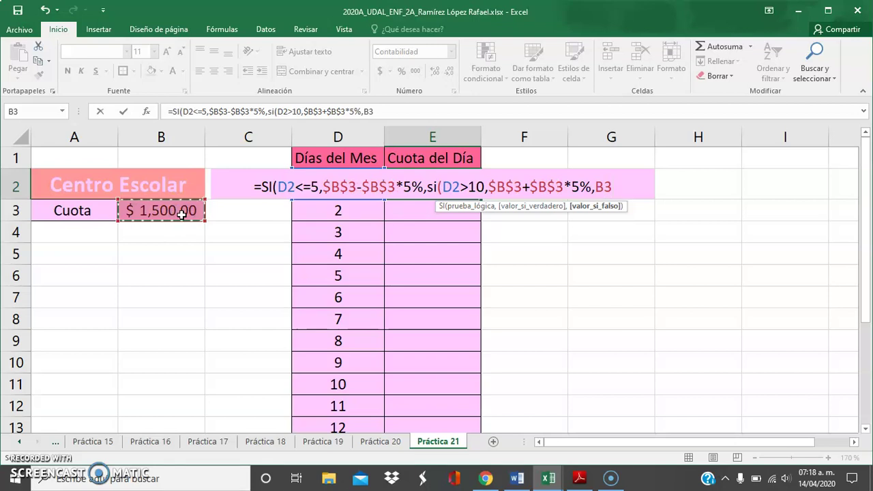
key(F4)
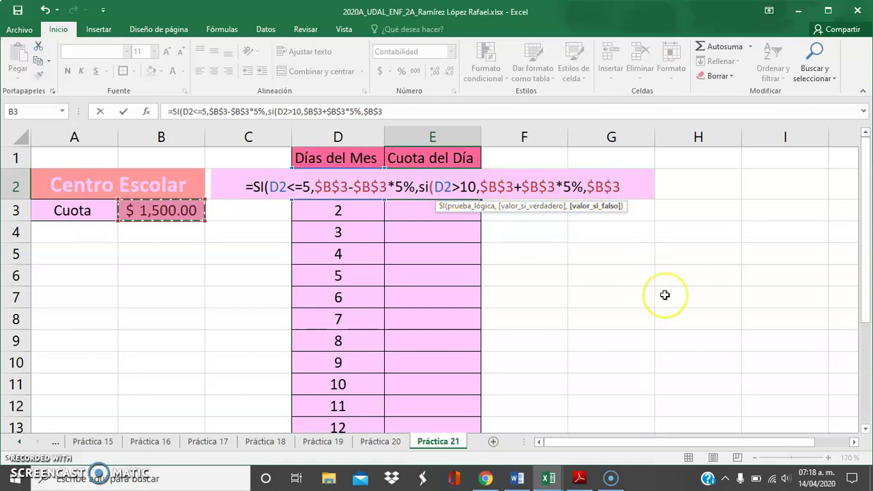
text()))
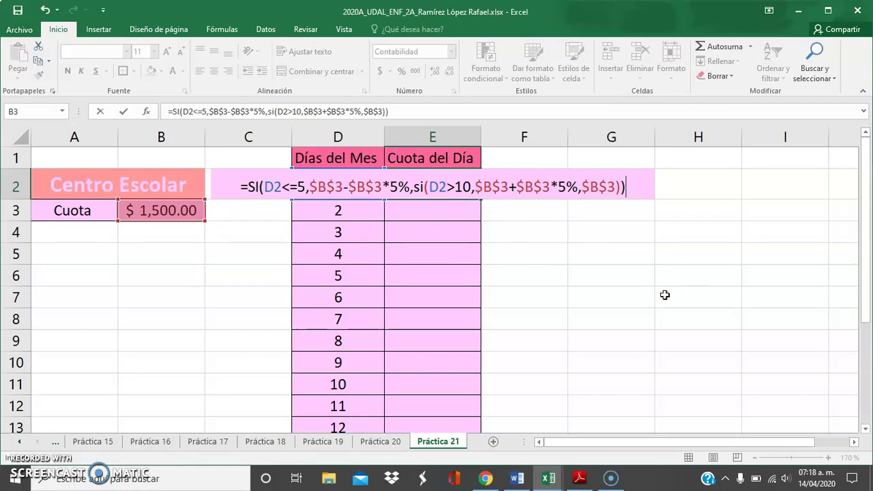
key(Return)
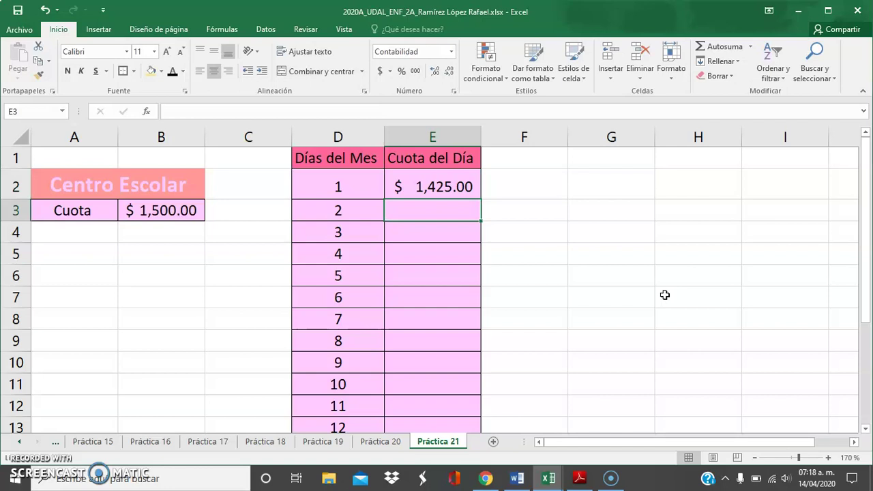
Fill E2's fee formula down column E for all the remaining days
click(458, 189)
drag(482, 200, 475, 384)
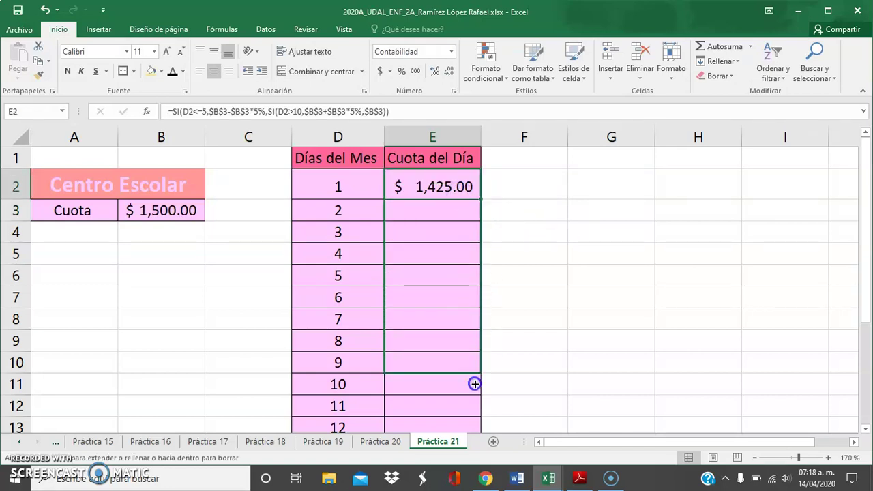
mouse_move(475, 384)
mouse_down()
mouse_move(482, 440)
mouse_move(477, 409)
mouse_up()
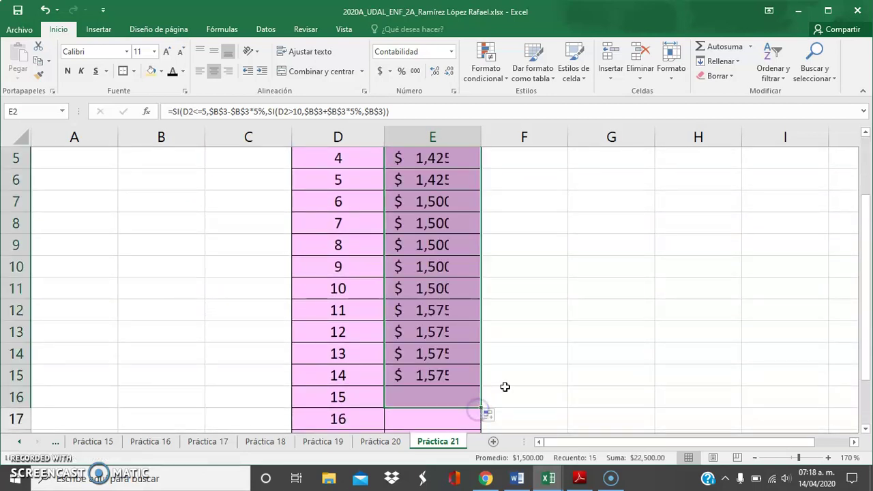
Select D2:E6, the day numbers and fees for days 1–5
key(ctrl+Up)
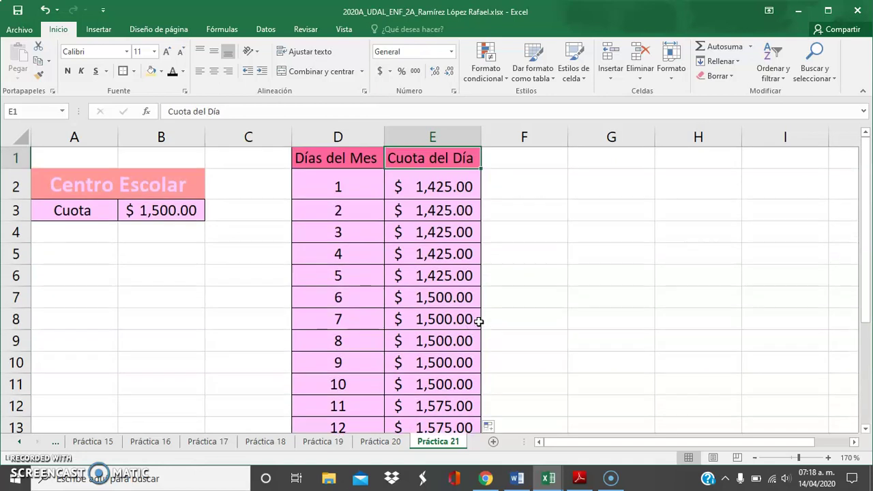
key(Down)
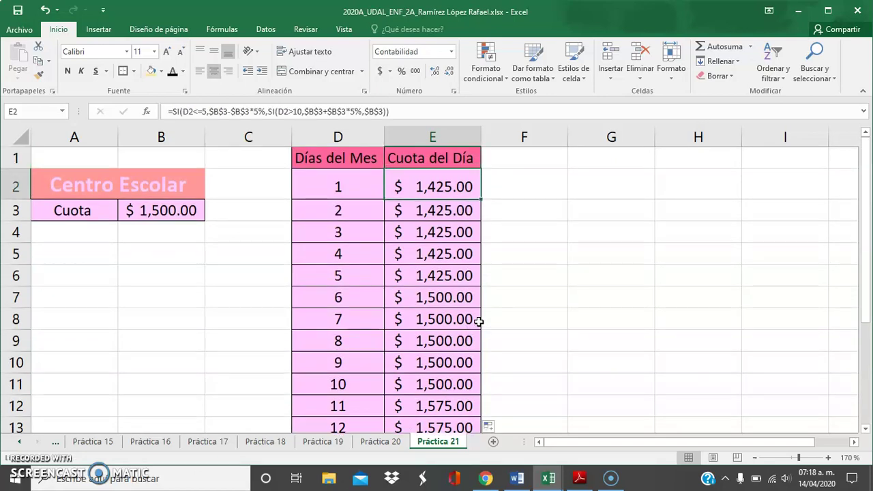
key(Left)
key(shift+Right)
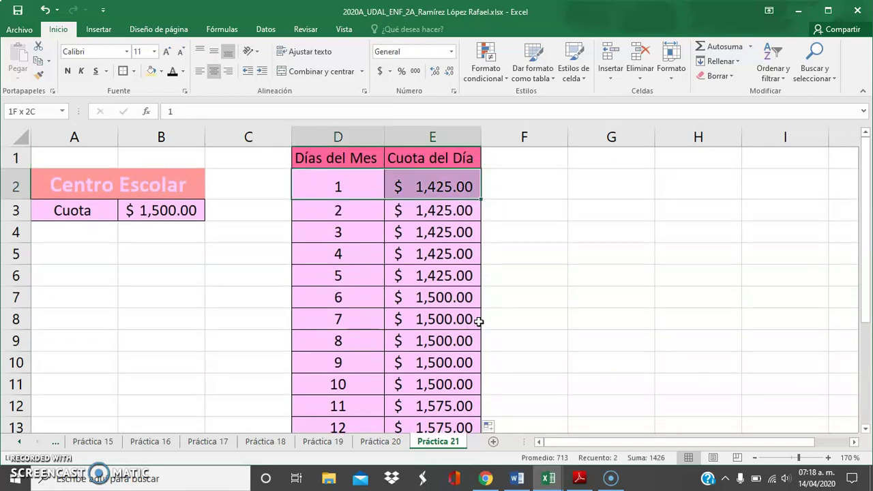
key(shift+Down)
key(shift+Down)
key(shift+Down)
key(shift+Down)
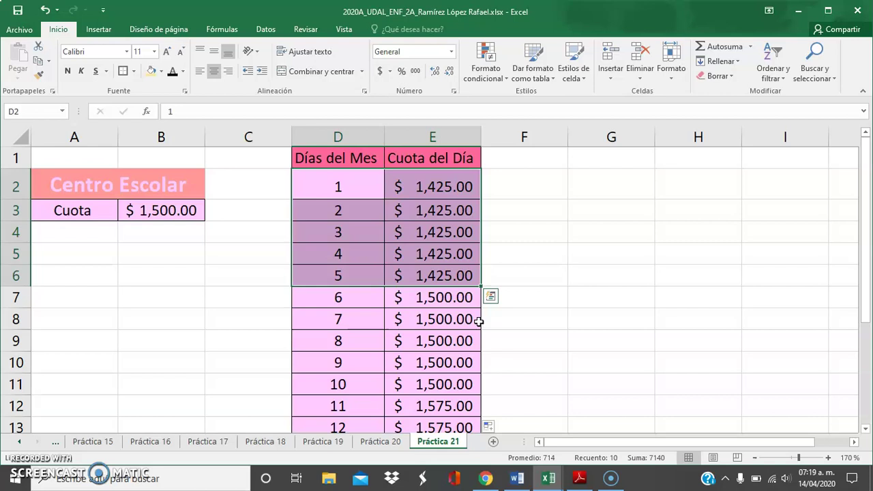
Apply Outside Borders to the days 1–5 block D2:E6
click(132, 72)
click(126, 74)
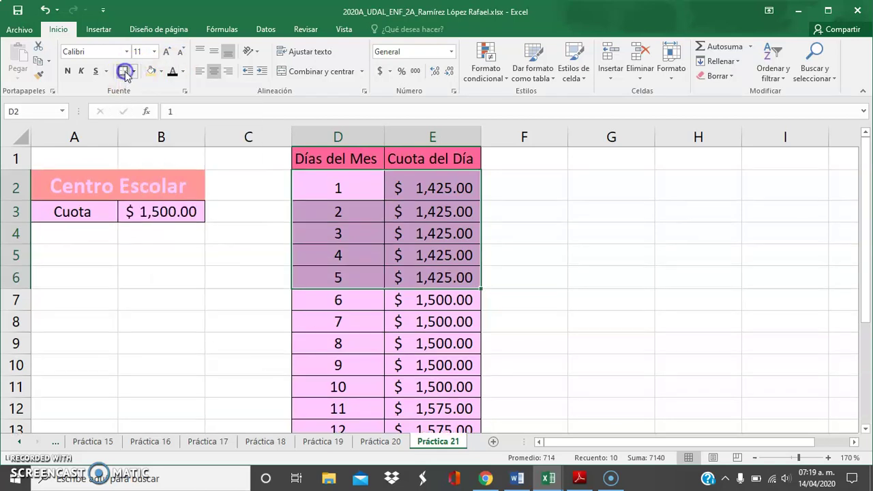
click(236, 270)
Select D7:E11 and give the days 6–10 block an outside border
key(Right)
key(Right)
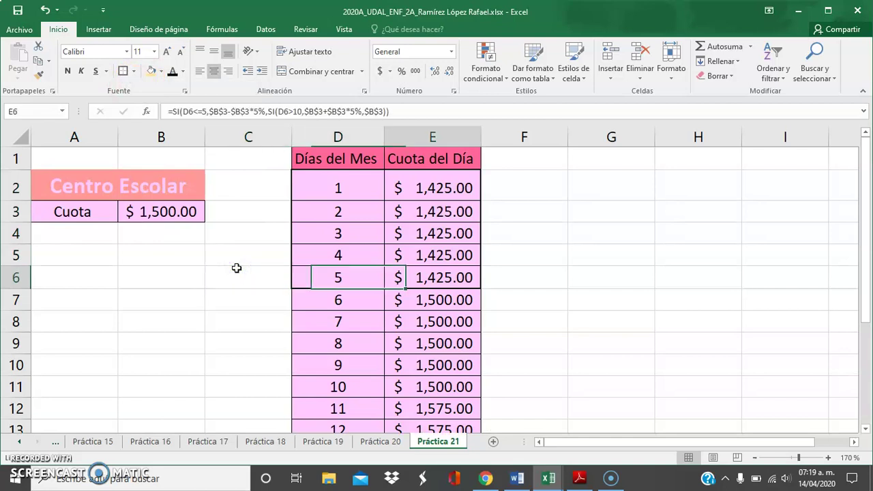
key(Down)
key(Left)
key(shift+Right)
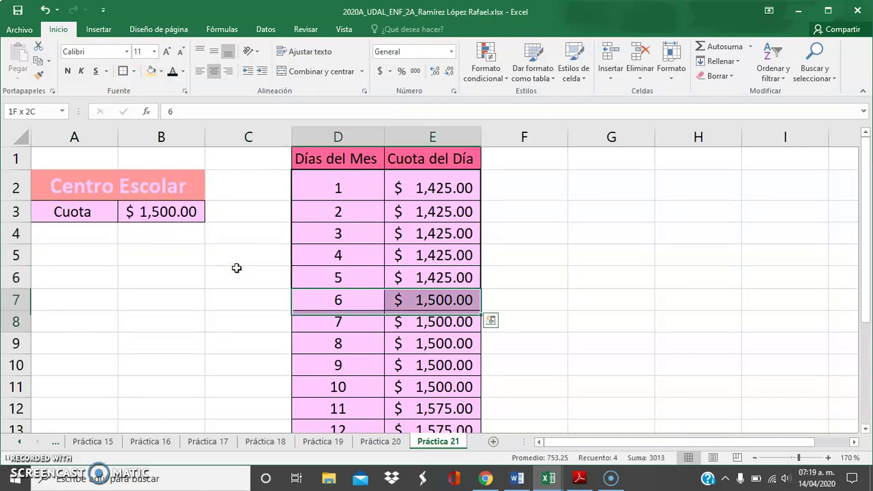
key(shift+Down)
key(shift+Down)
key(shift+Down)
key(shift+Down)
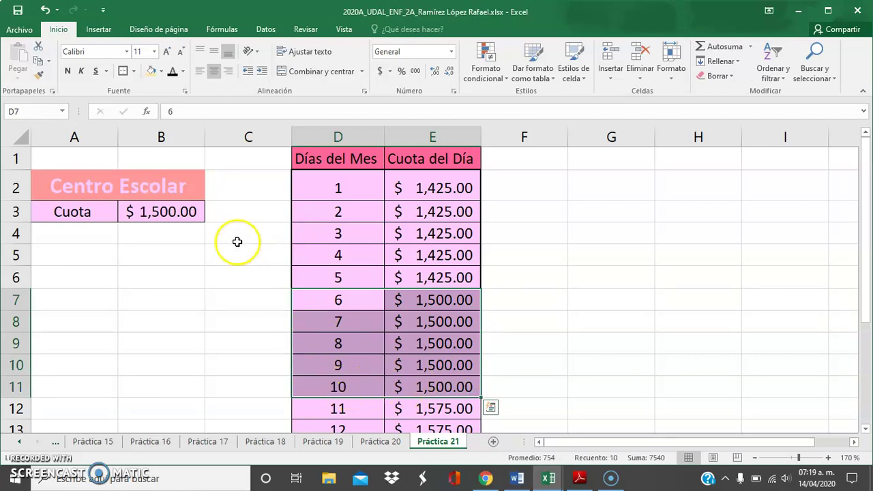
click(123, 71)
Select D12:E16 and give the days 11–15 block an outside border
key(Down)
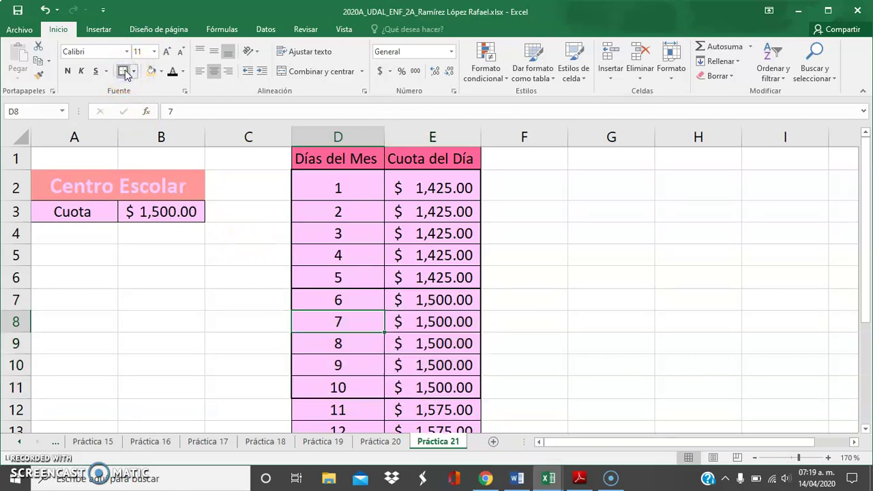
key(Down)
key(Down)
key(Down)
key(Down)
key(shift+Right)
key(shift+Down)
key(shift+Down)
key(shift+Down)
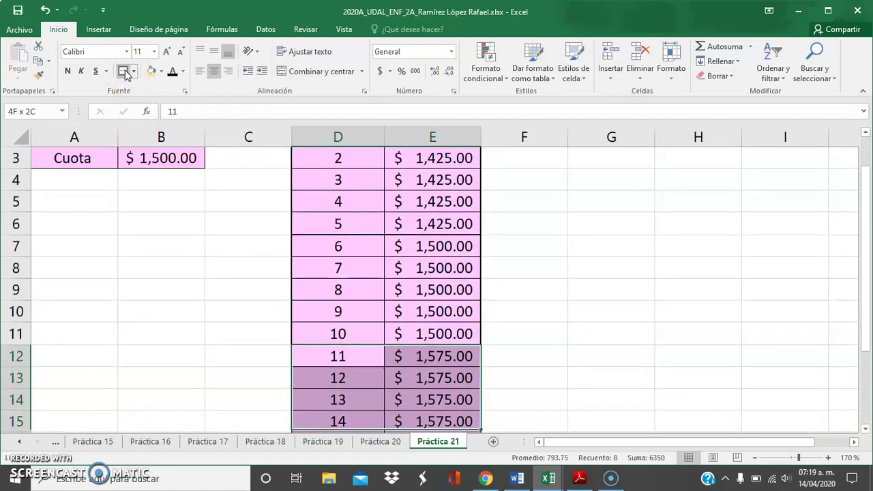
key(shift+Down)
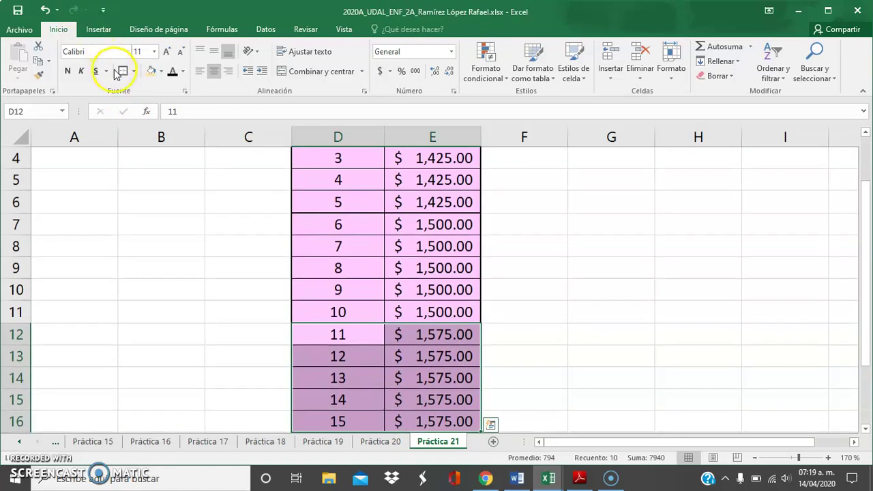
click(121, 71)
click(160, 236)
Move back to the top of the table to review the day numbers and fees
key(Up)
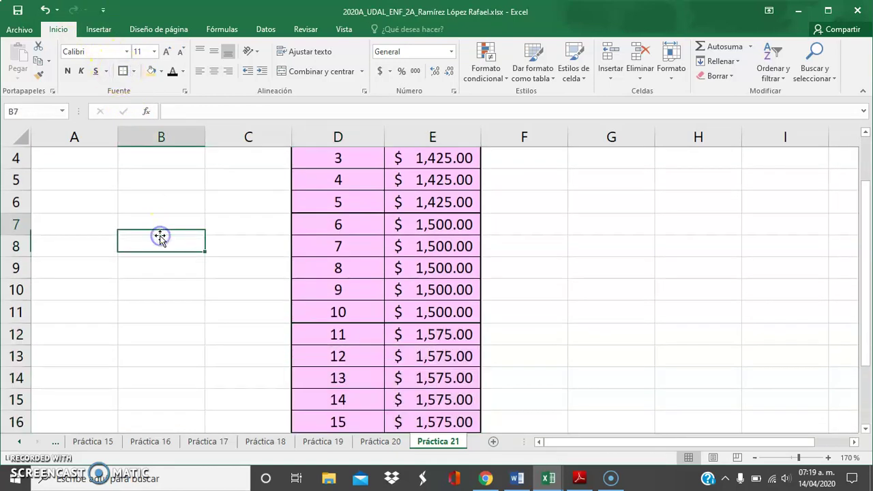
key(Up)
key(Up)
key(Up)
key(Up)
key(Up)
key(Right)
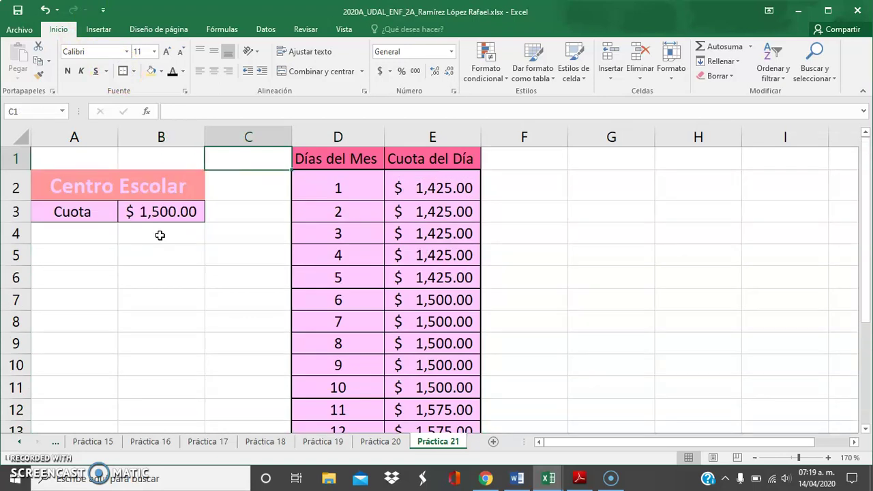
key(Right)
key(Right)
key(Down)
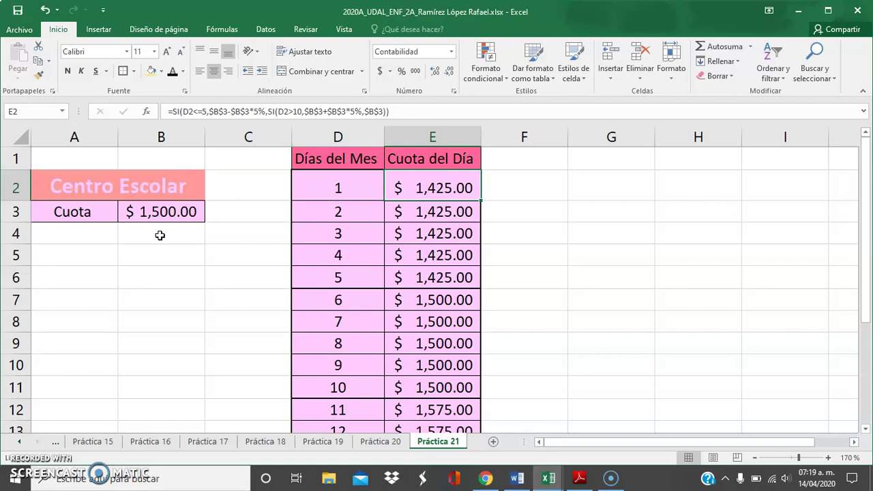
key(Left)
key(Down)
key(Down)
key(Down)
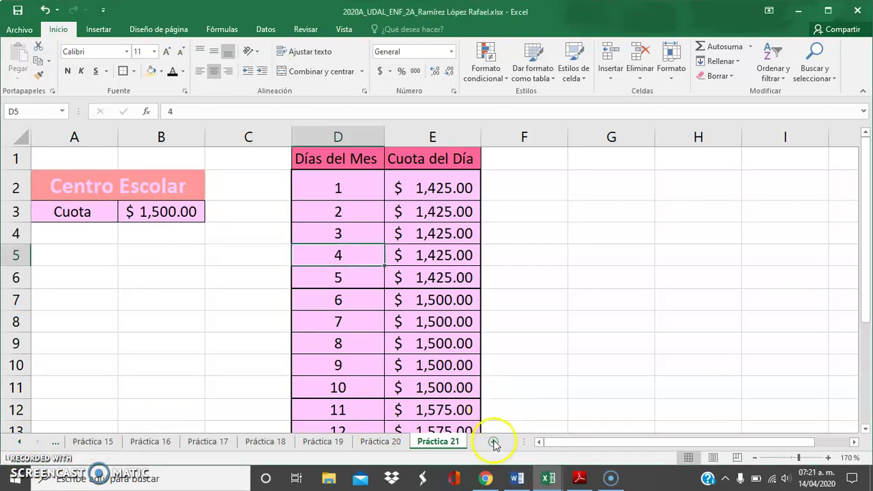
Add a blank sheet after Práctica 21 and name it Práctica 22
click(493, 443)
double_click(429, 442)
text(Práctica)
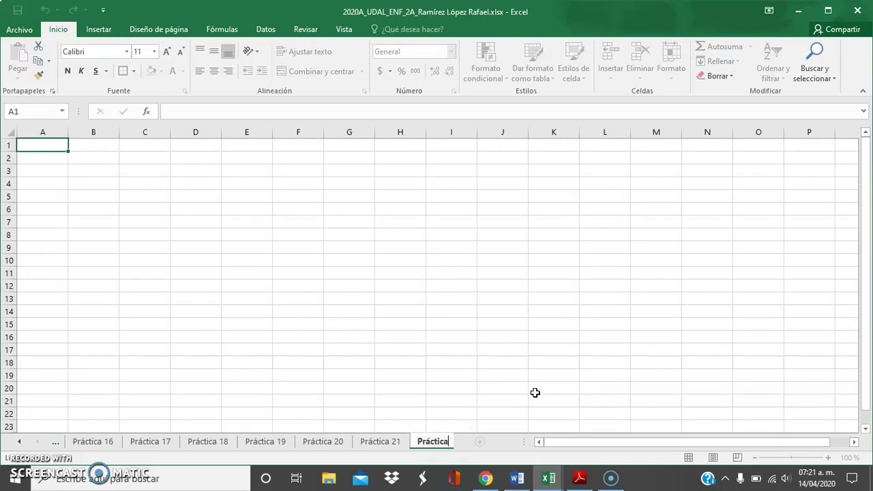
text( 22)
key(Return)
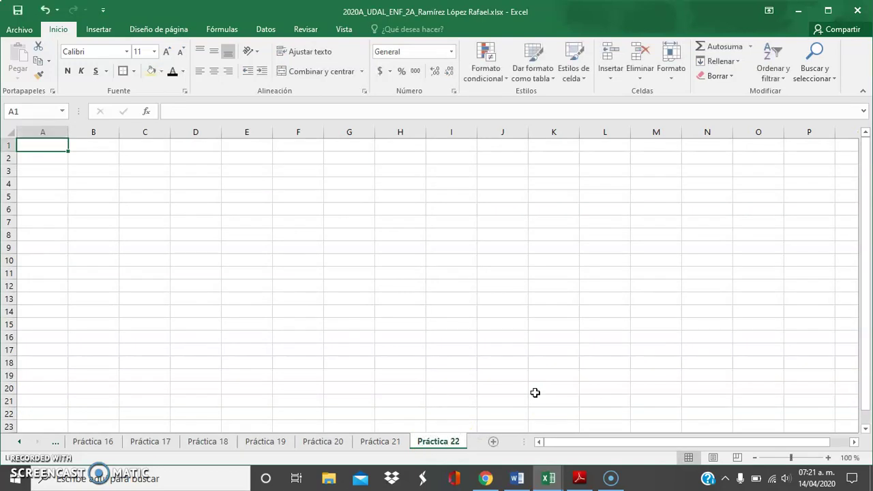
key(alt+Tab)
key(alt+Tab)
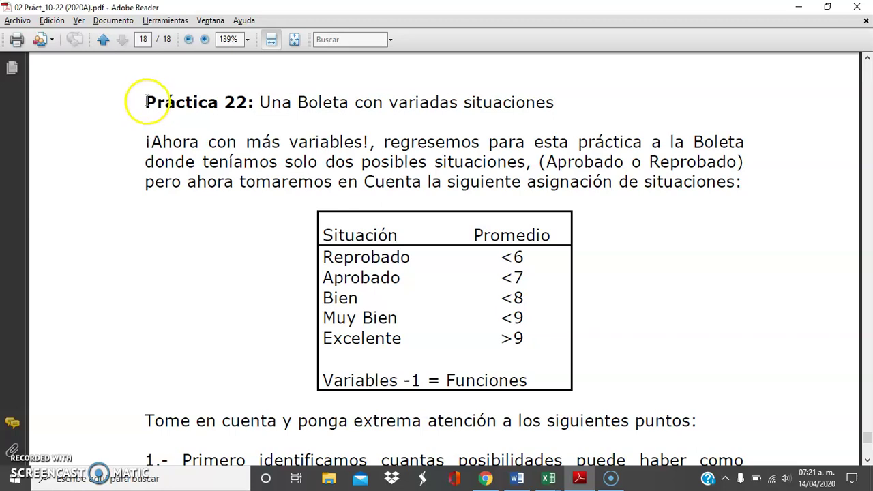
Highlight the Práctica 22 introduction and the Situación/Promedio ranges table
drag(146, 102, 745, 183)
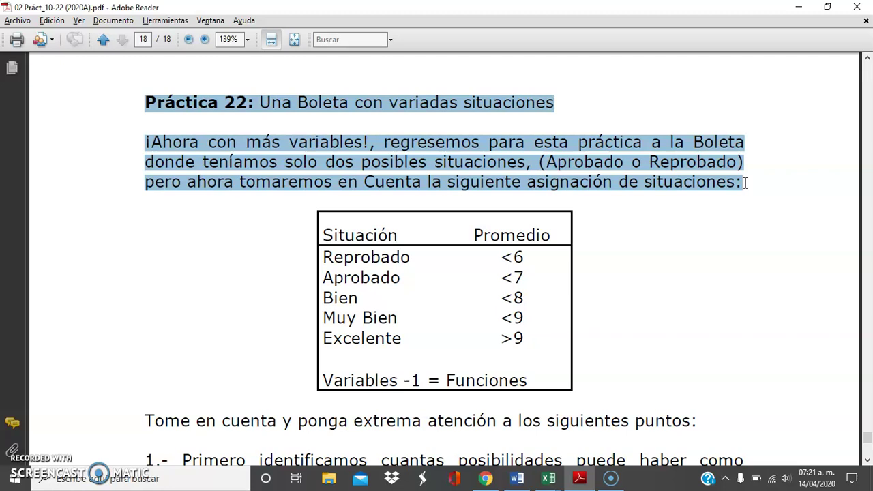
click(622, 166)
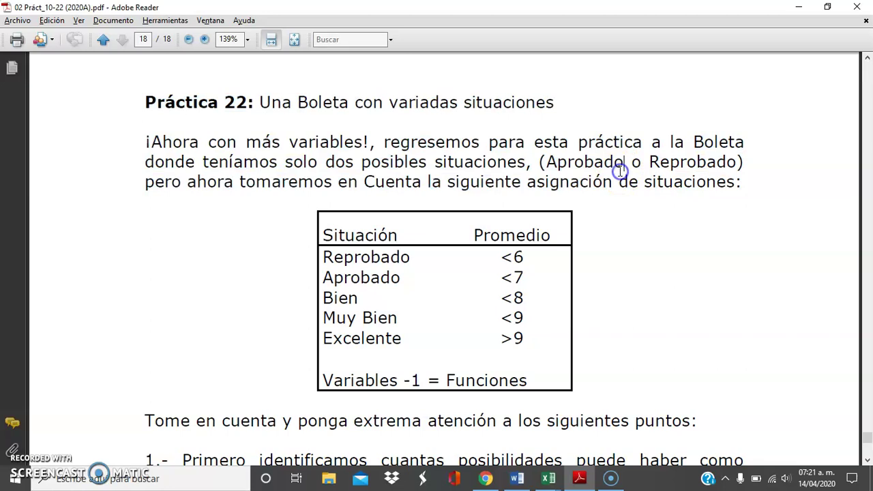
drag(322, 236, 501, 343)
click(703, 379)
Scroll down to the BOLETA DE SECUNDARIA grade table and Sintaxis resultante
scroll(705, 384, down, 1)
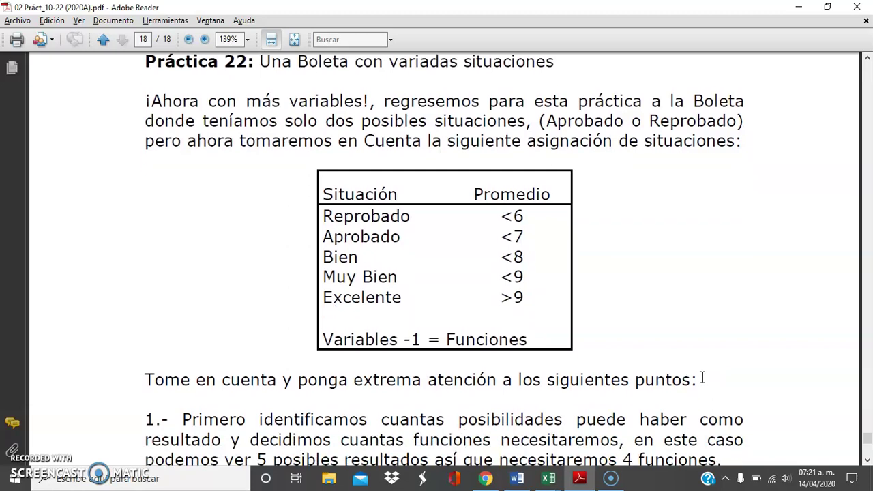
scroll(702, 379, down, 3)
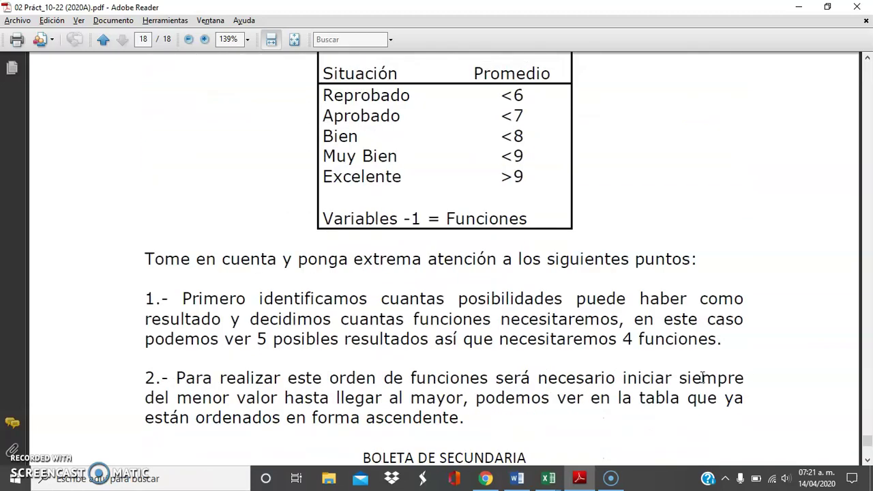
scroll(703, 378, down, 6)
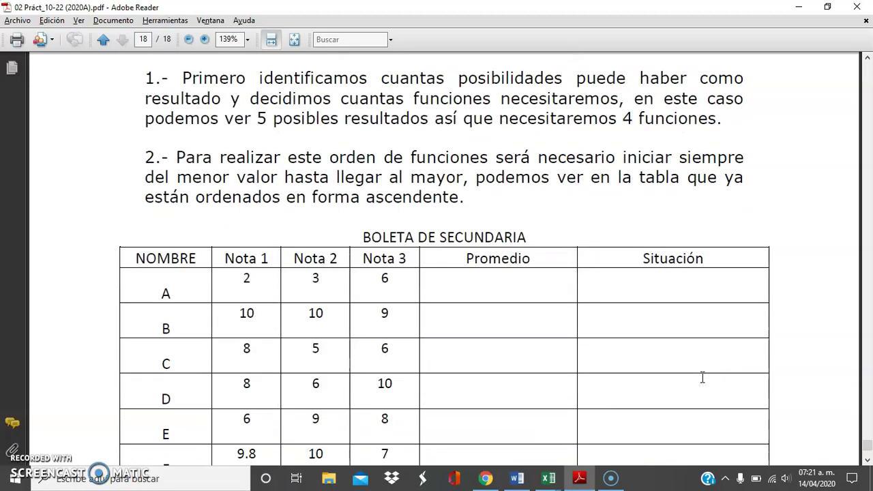
scroll(703, 378, down, 1)
scroll(702, 378, down, 1)
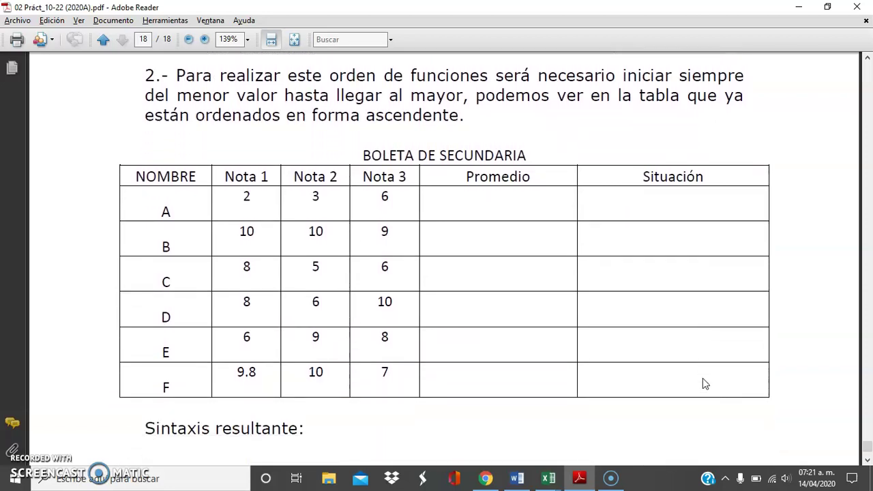